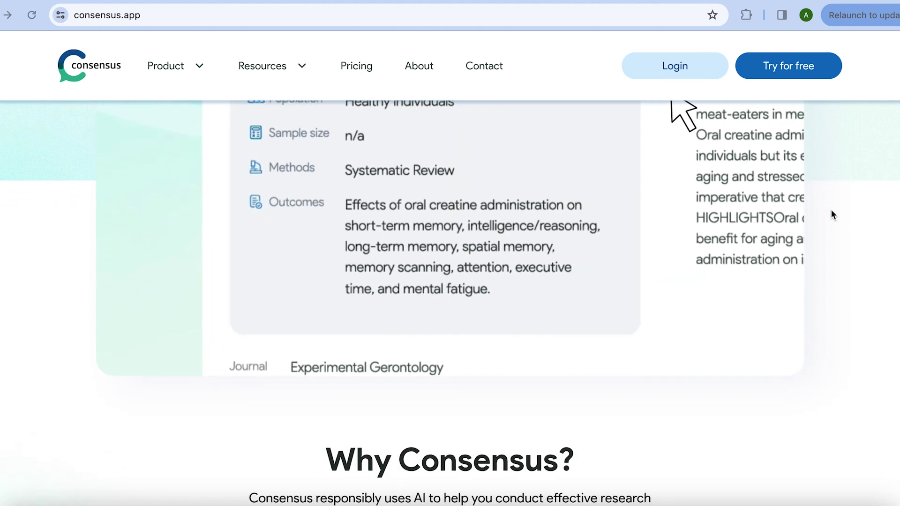
scroll(831, 214, down, 4)
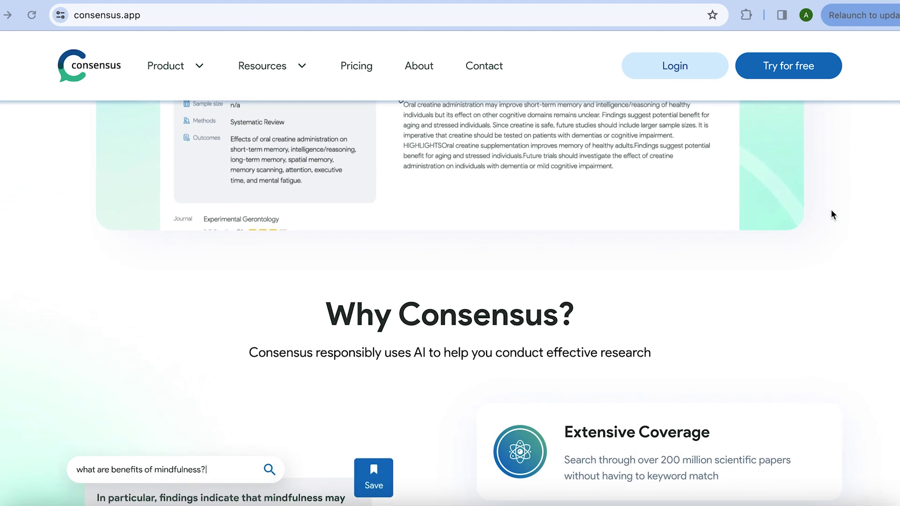
scroll(831, 213, down, 1)
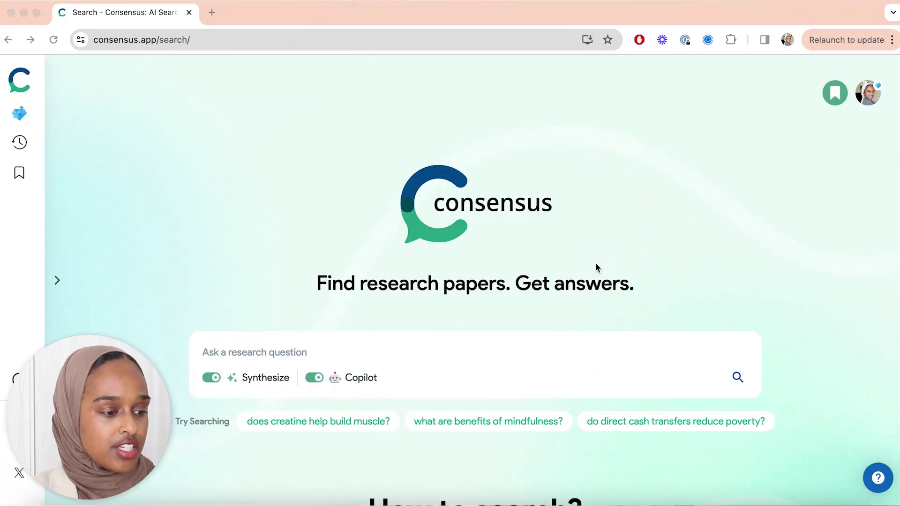
scroll(596, 264, down, 1)
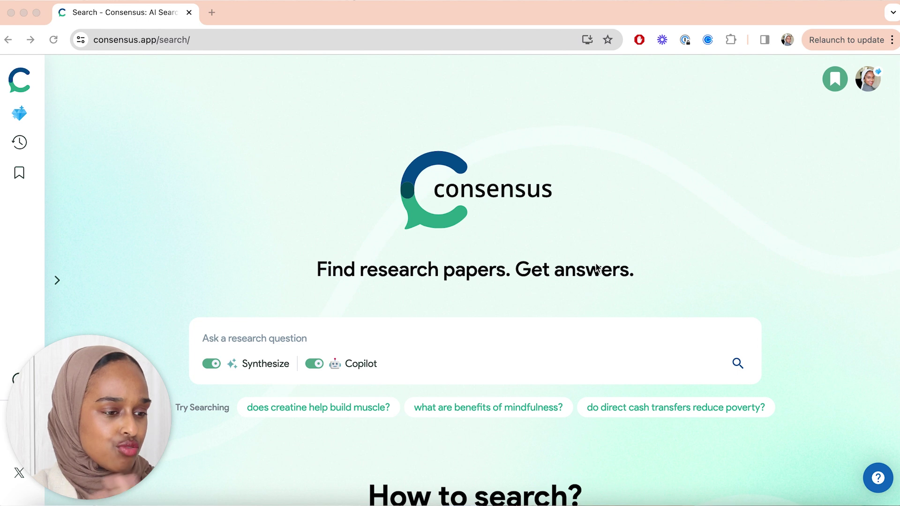
scroll(596, 265, down, 3)
scroll(596, 264, up, 4)
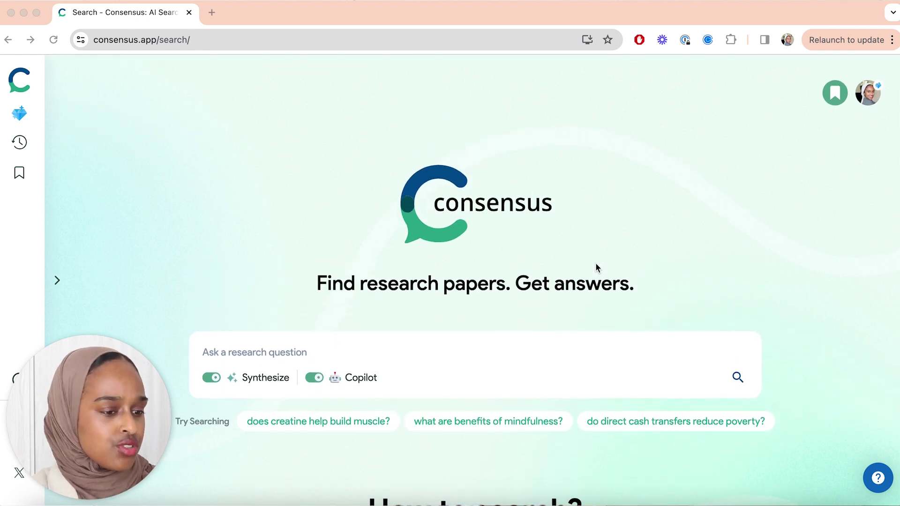
Turn off both the Synthesize and Copilot options for the research question search
click(534, 350)
click(350, 352)
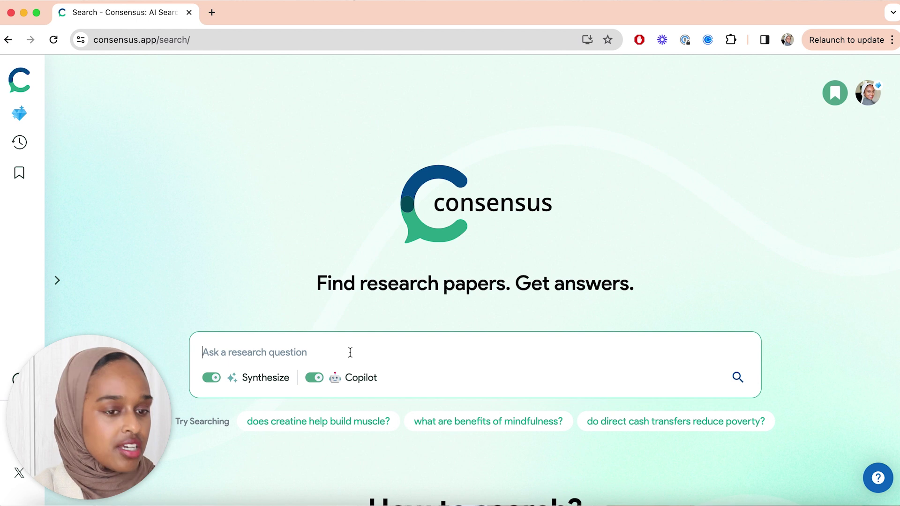
scroll(323, 297, down, 3)
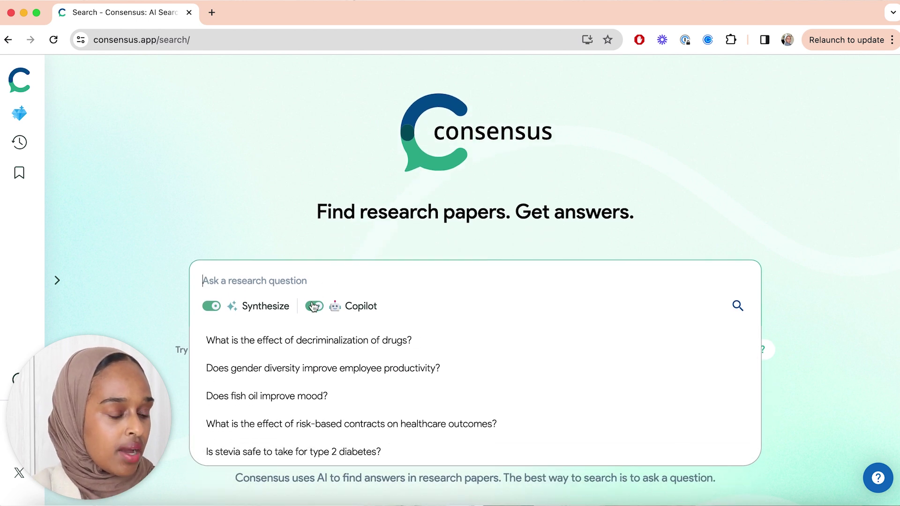
click(313, 307)
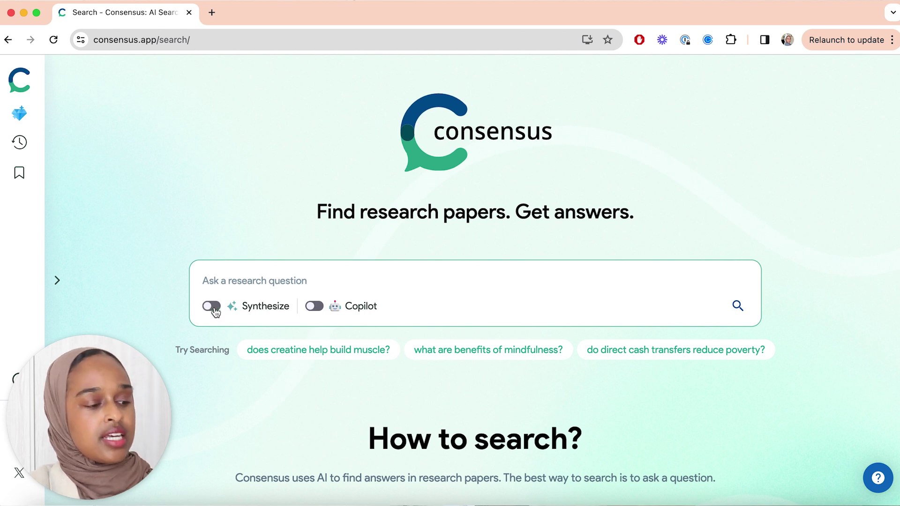
Search for papers with the question "what is the impact of iqgap1 knockdown on cell mobility?"
click(242, 282)
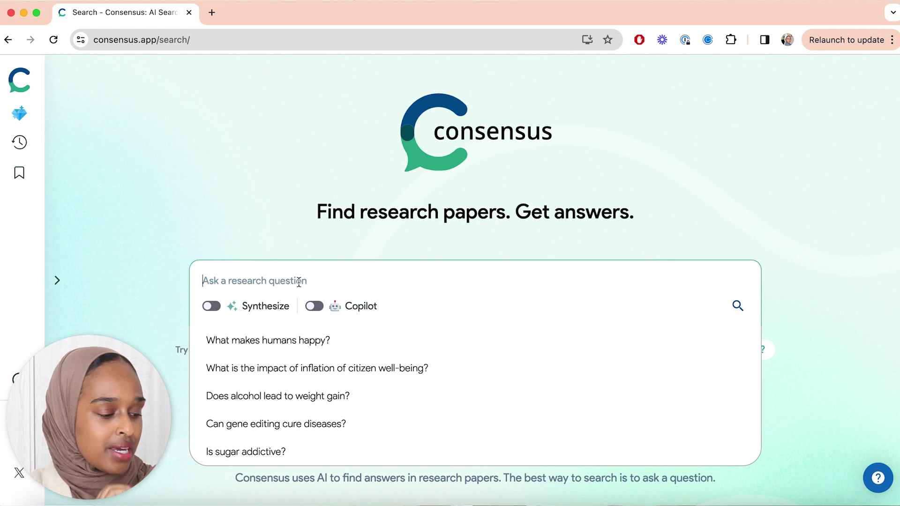
text(wh)
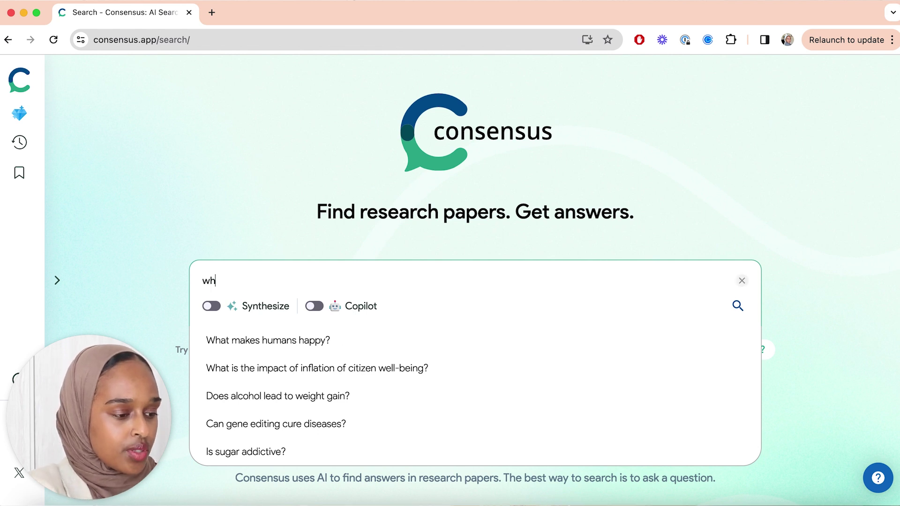
text(at is the impact of i1)
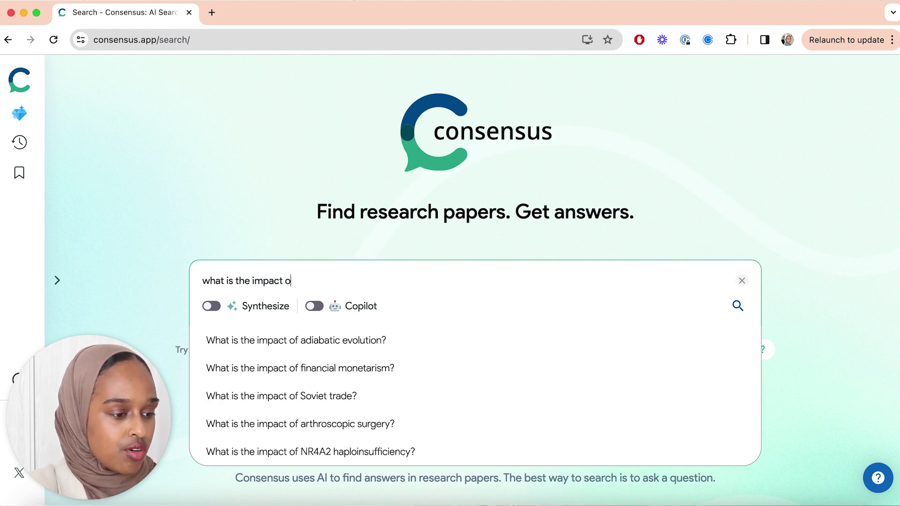
key(BackSpace)
text(qgapi)
key(BackSpace)
key(BackSpace)
key(BackSpace)
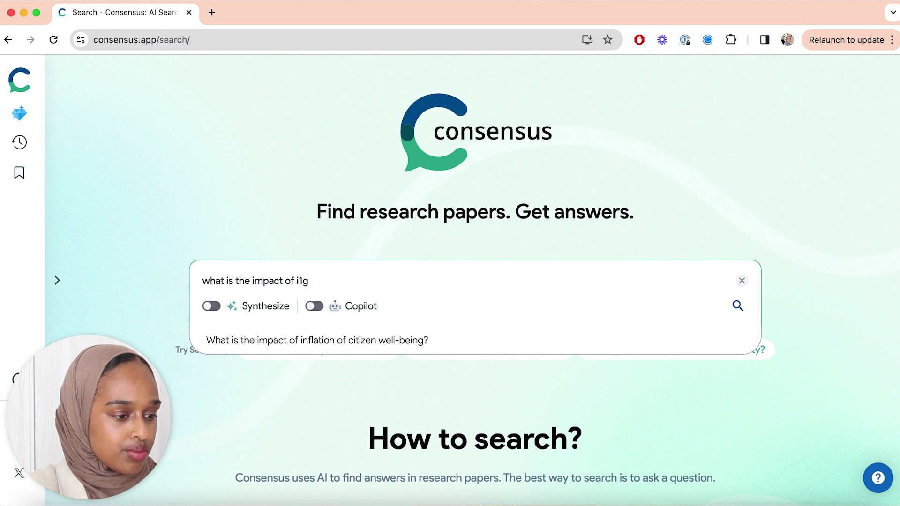
text(ap1 knockdown on cell mobility?)
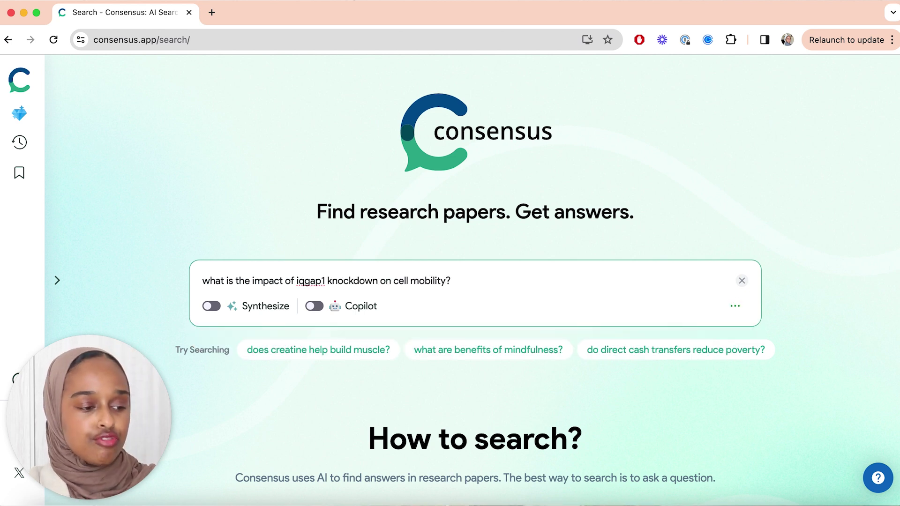
key(Return)
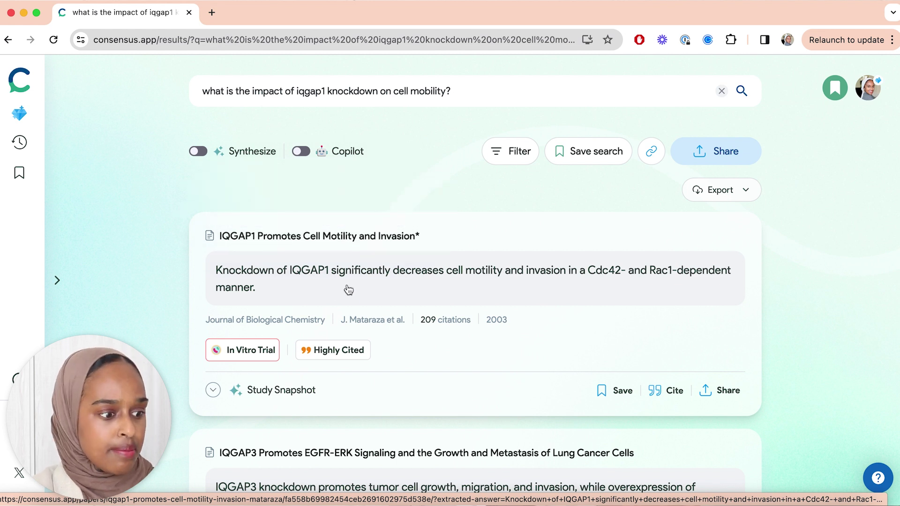
Look through the paper results, examining their key findings, citation counts and study-type labels such as In Vitro Trial
scroll(348, 290, down, 1)
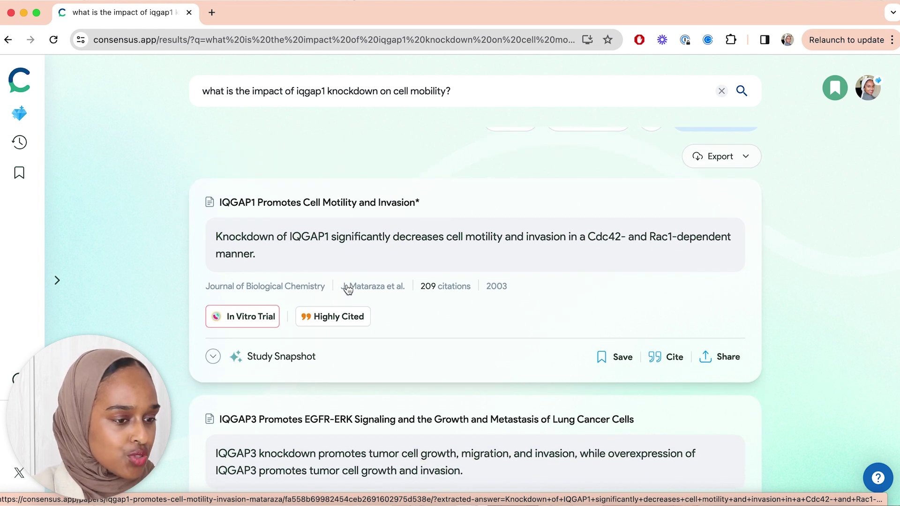
mouse_move(255, 327)
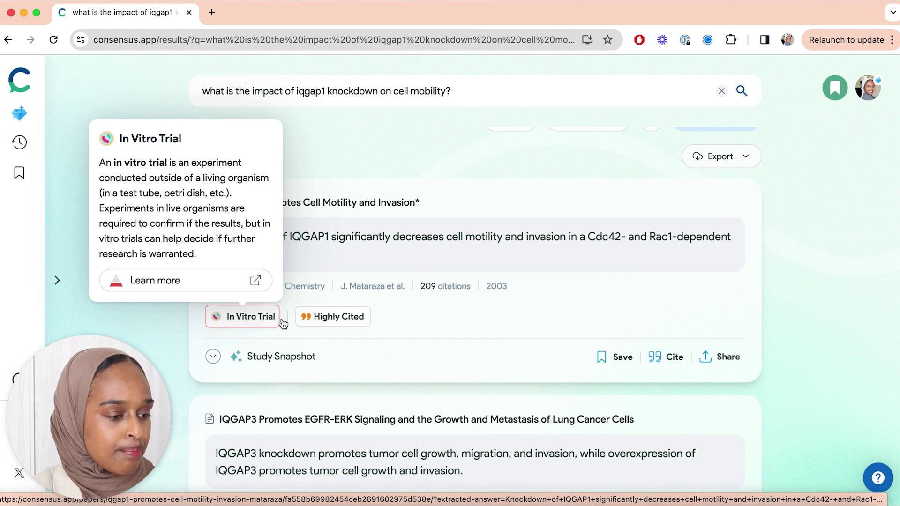
mouse_move(317, 321)
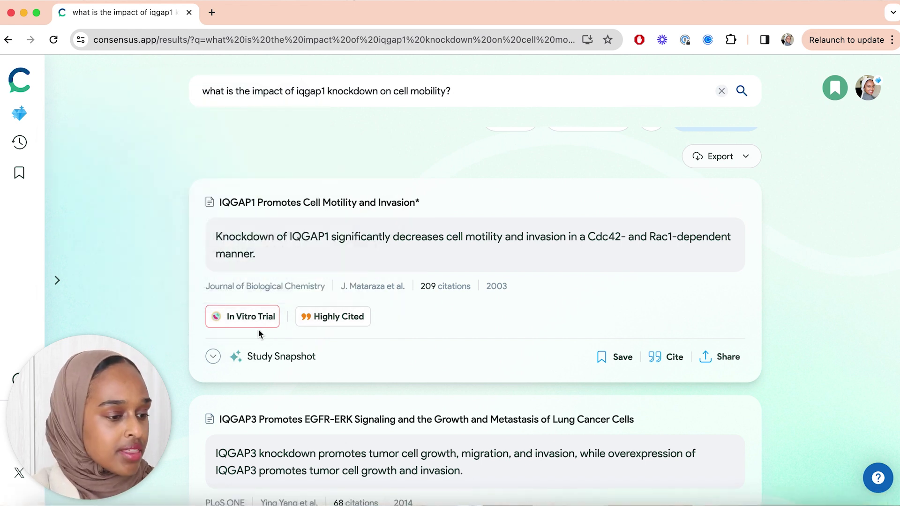
scroll(257, 328, down, 3)
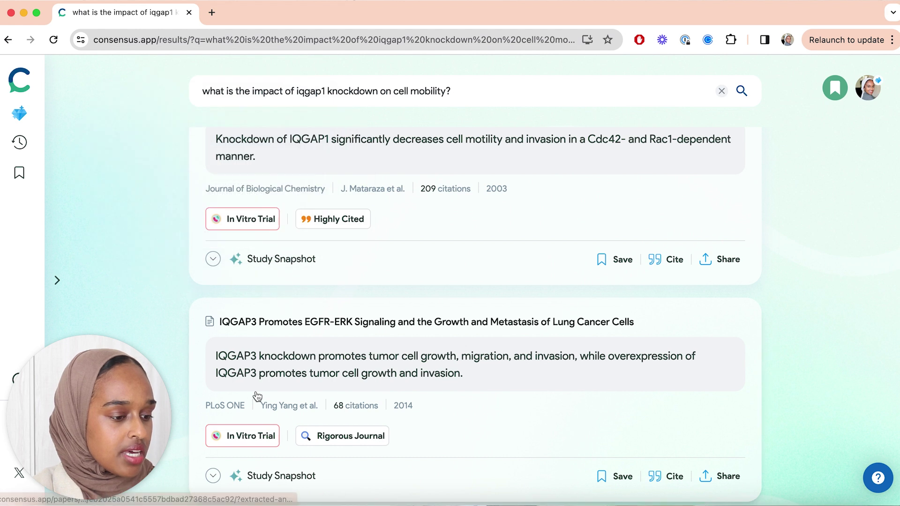
scroll(256, 393, down, 6)
scroll(258, 396, down, 15)
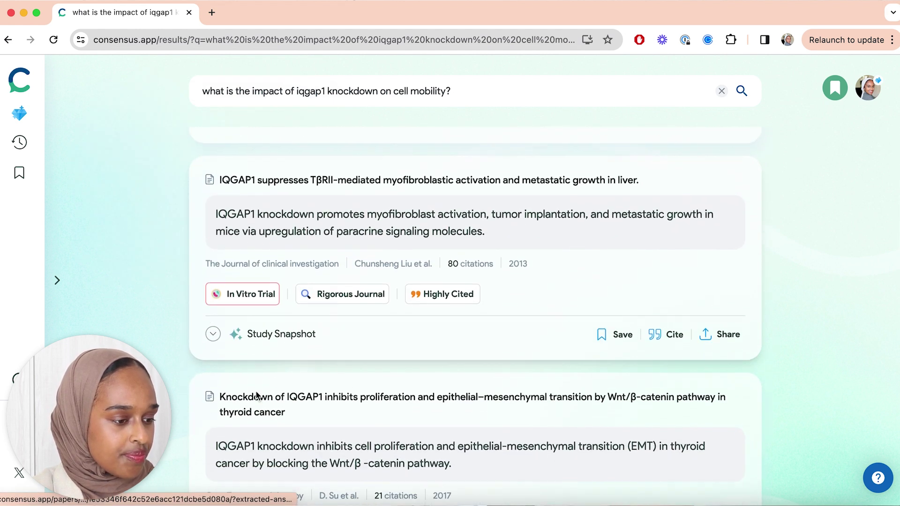
scroll(257, 396, down, 7)
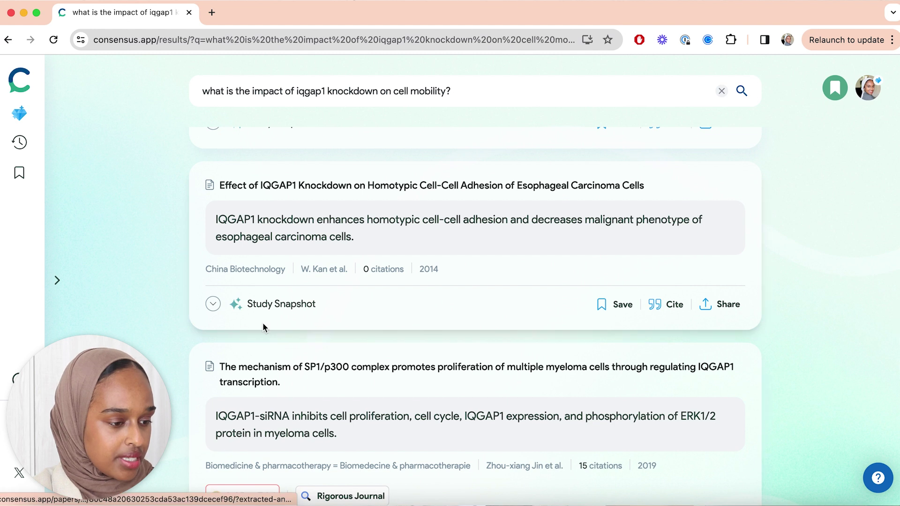
scroll(263, 323, down, 4)
mouse_move(267, 398)
scroll(267, 397, down, 10)
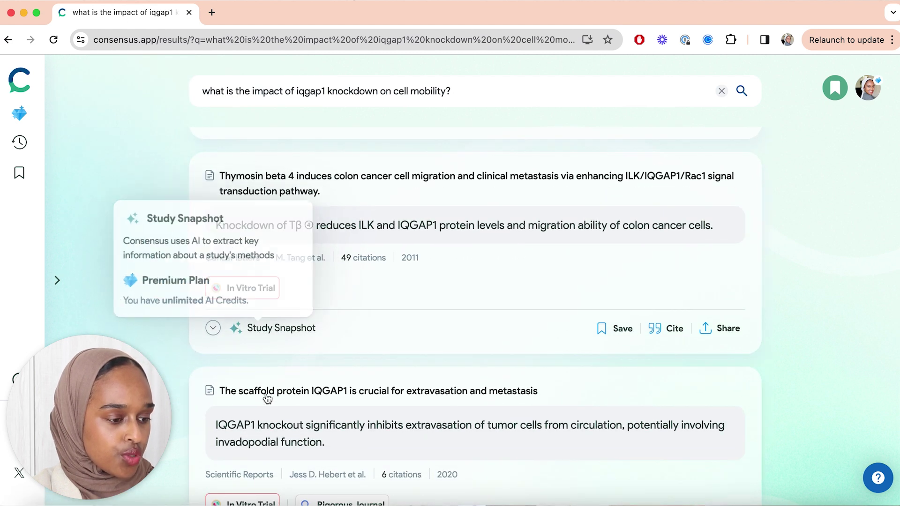
scroll(303, 399, down, 5)
scroll(304, 398, up, 12)
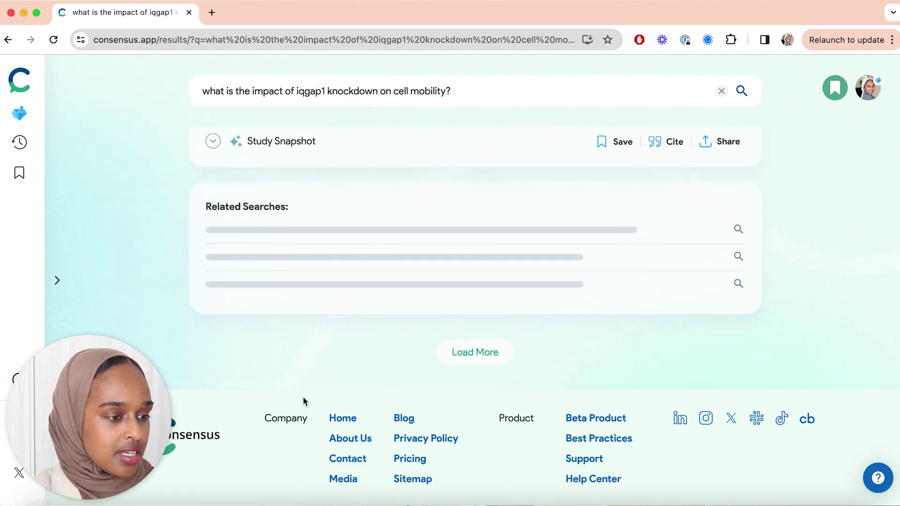
scroll(303, 397, up, 12)
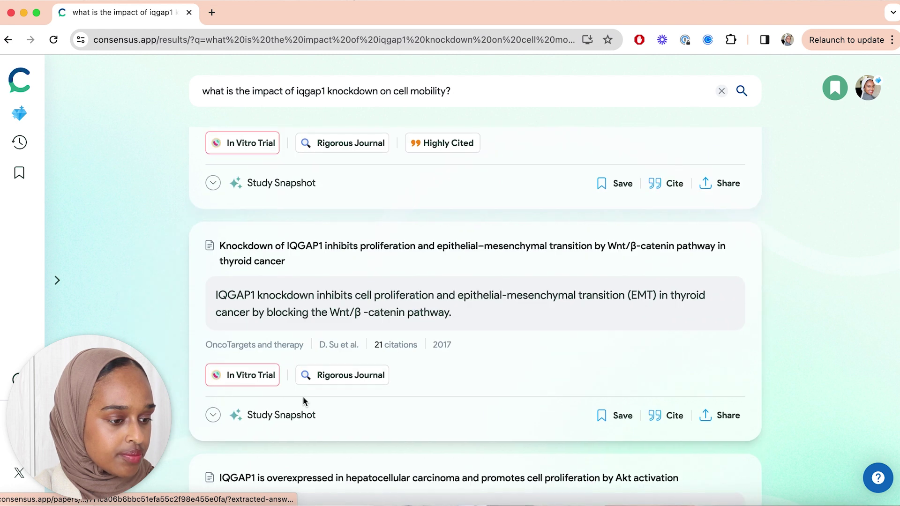
scroll(302, 397, up, 3)
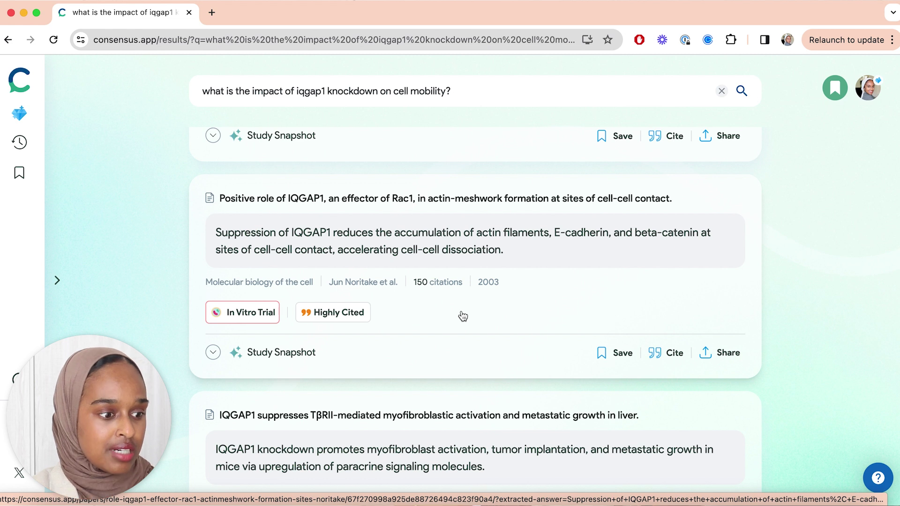
Expand the Study Snapshot of the paper on IQGAP1 suppressing TβRII-mediated myofibroblastic activation and metastatic growth in liver
scroll(463, 316, down, 5)
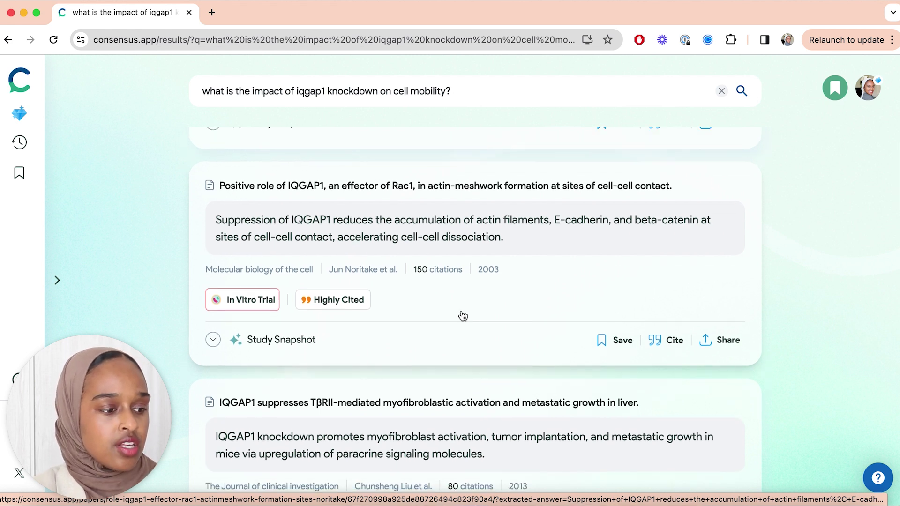
scroll(463, 316, down, 3)
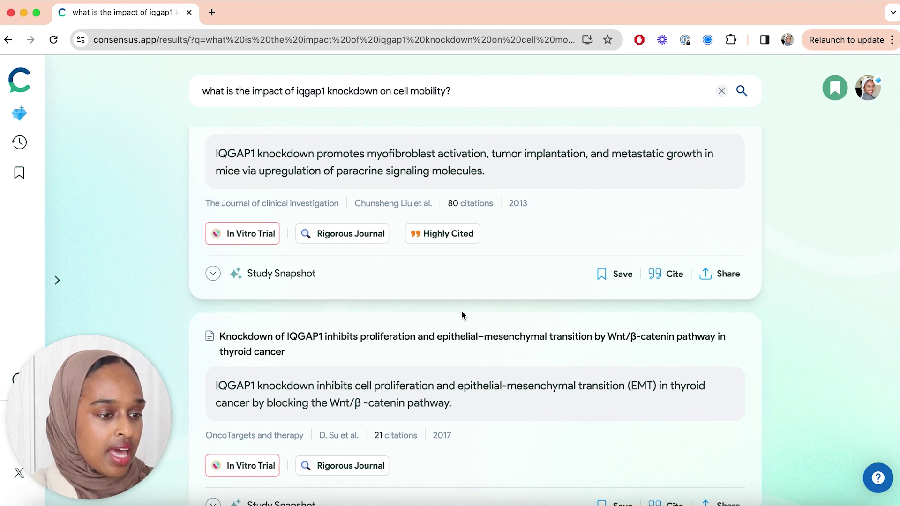
scroll(461, 313, up, 1)
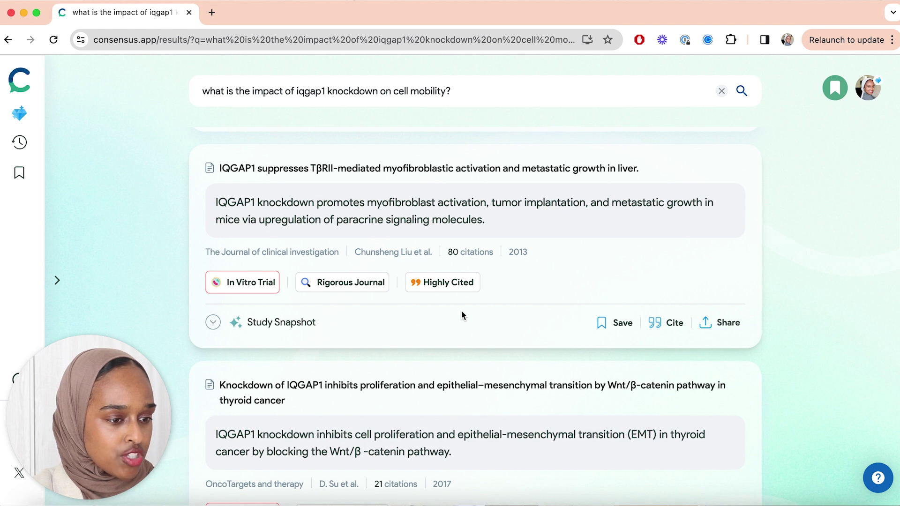
scroll(461, 313, down, 1)
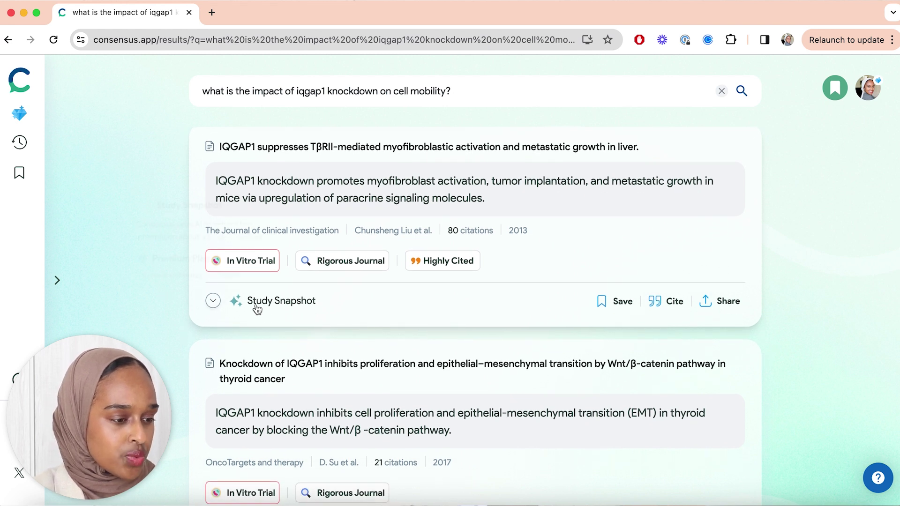
click(256, 306)
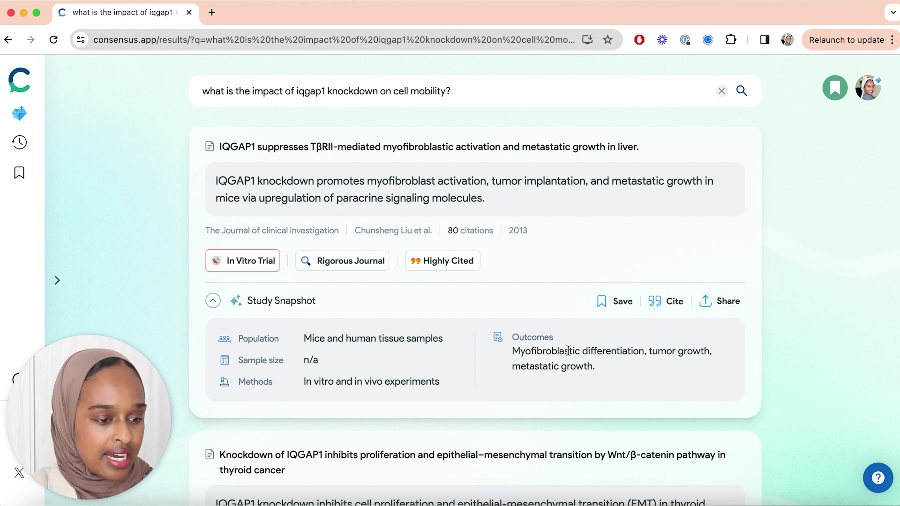
Save the TβRII myofibroblastic activation paper to the existing list that begins "does iqgap1 knockdown impact cell mobility?"
scroll(513, 353, up, 1)
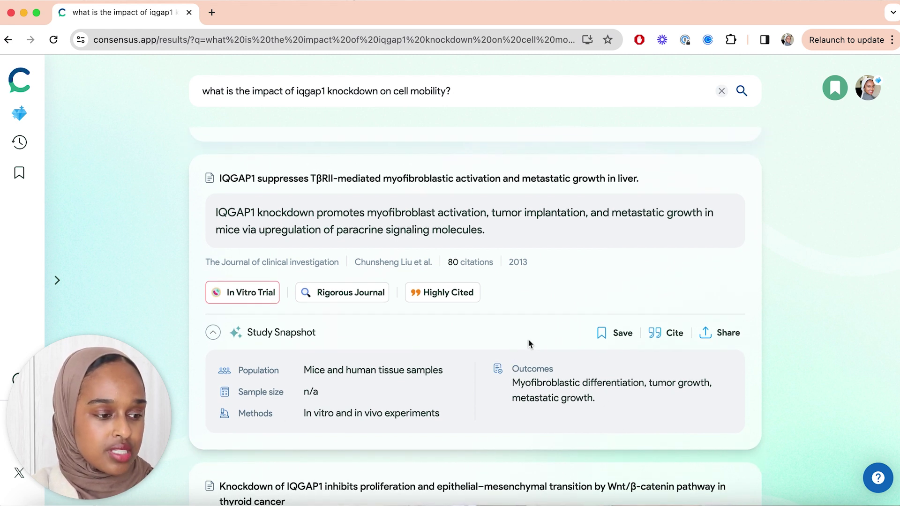
click(609, 334)
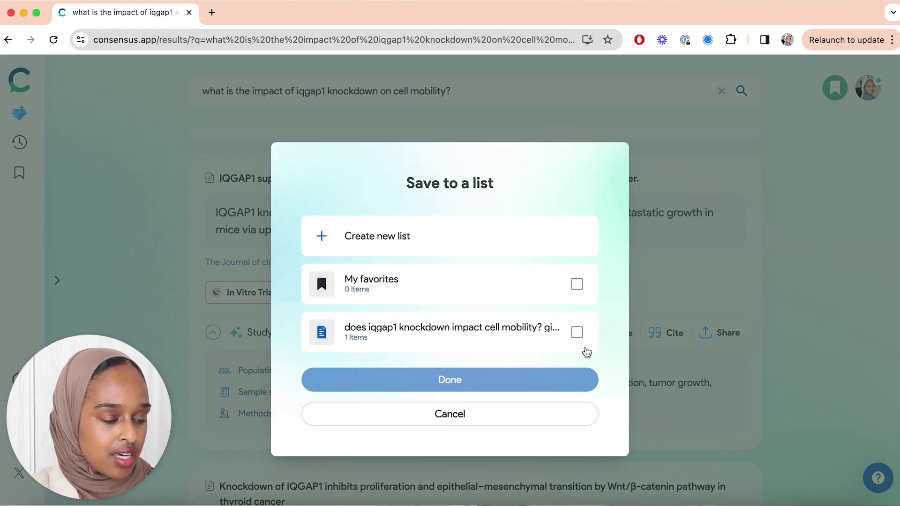
click(583, 338)
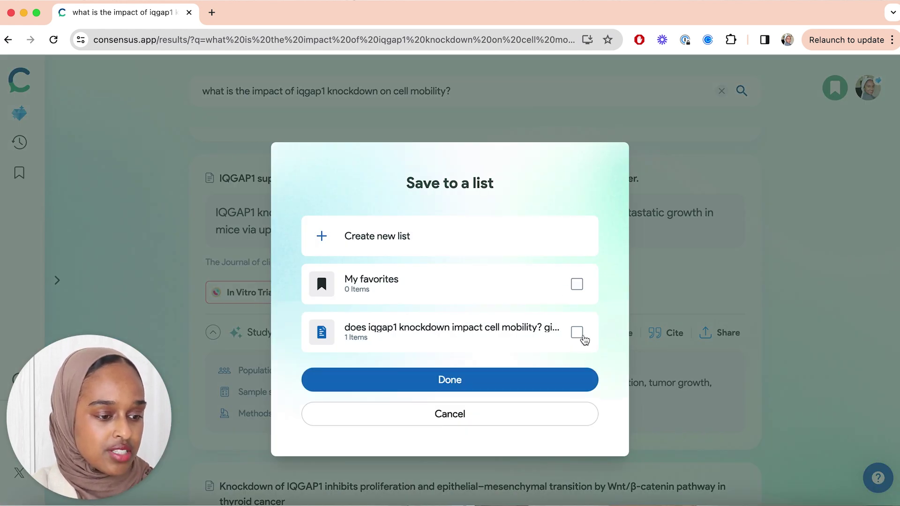
click(545, 381)
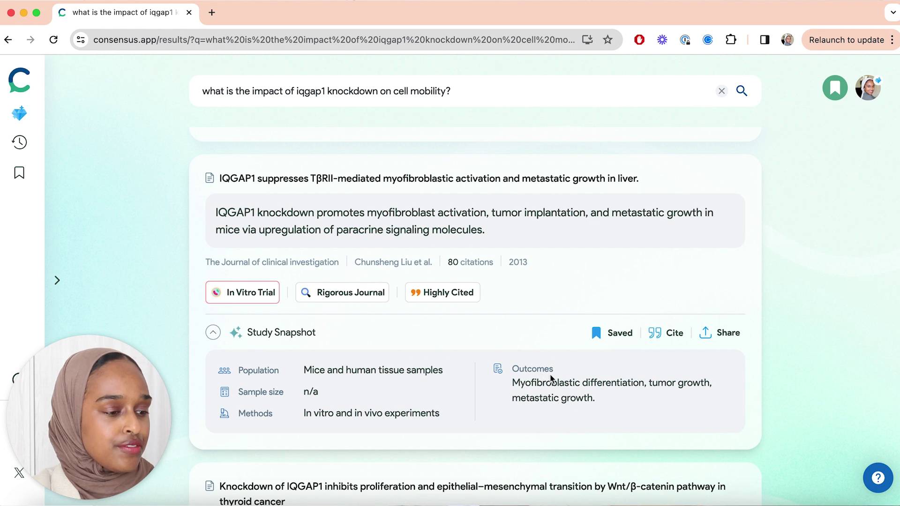
Open the search filters and examine the publication-year, open-access and citation options and the study types offered under Methods
scroll(632, 283, up, 10)
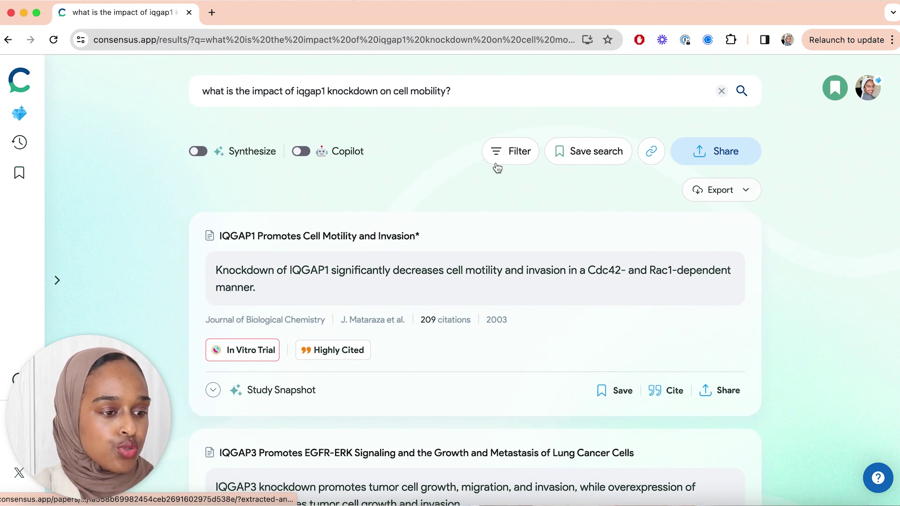
click(506, 153)
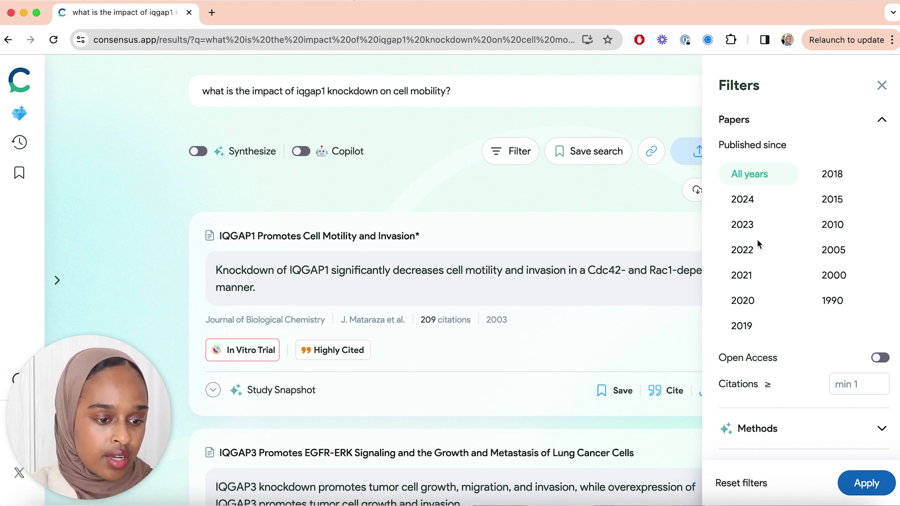
scroll(763, 253, down, 4)
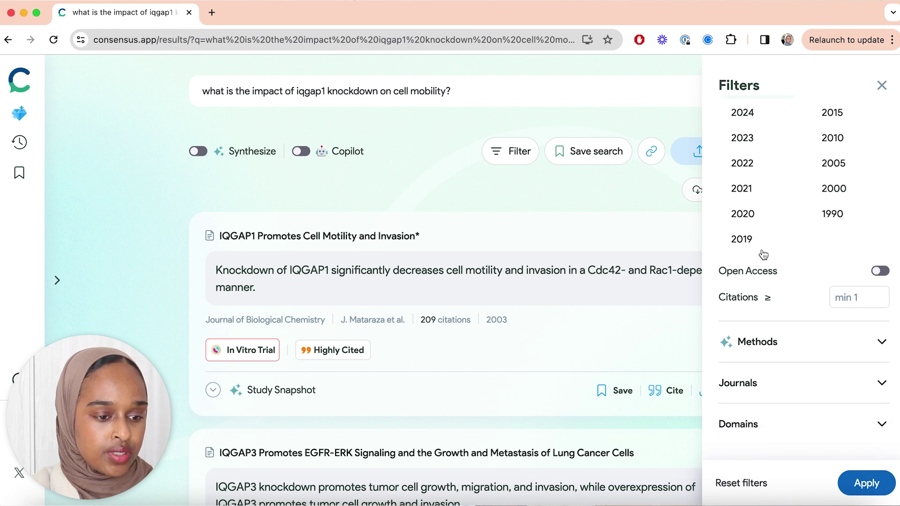
click(792, 342)
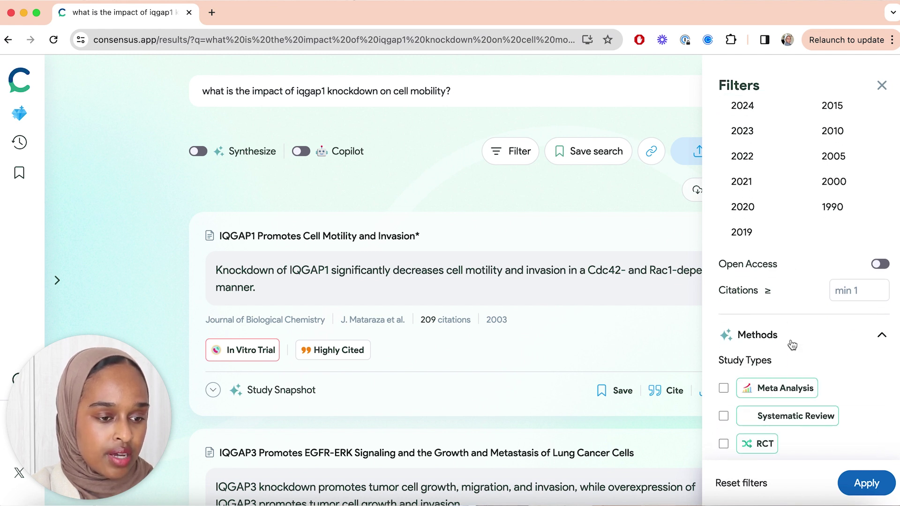
scroll(792, 346, down, 3)
scroll(791, 344, down, 5)
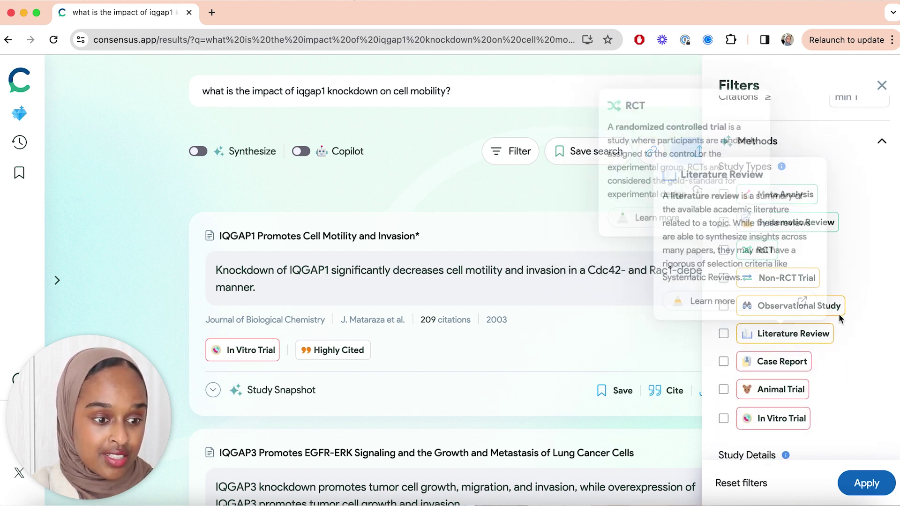
scroll(869, 332, down, 8)
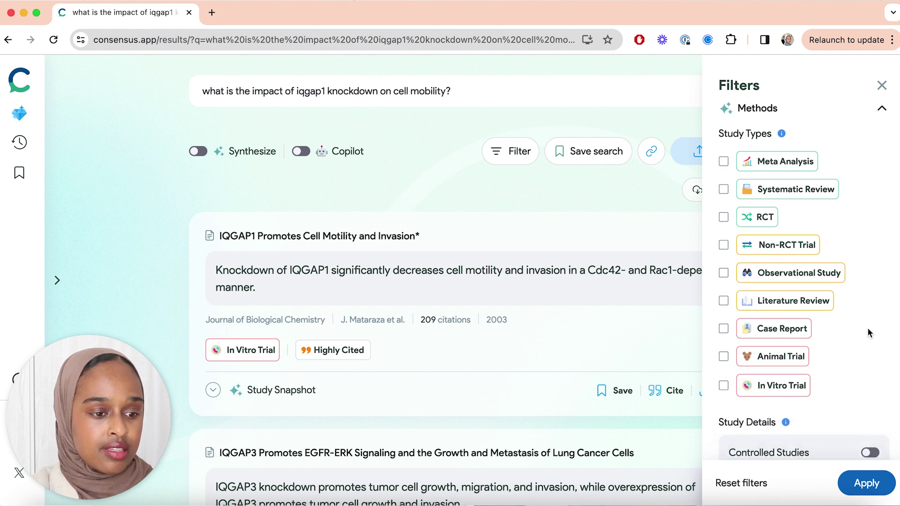
Examine the Journals SJR quartile ratings and the Domains filter options, and close the filters without applying any
click(882, 376)
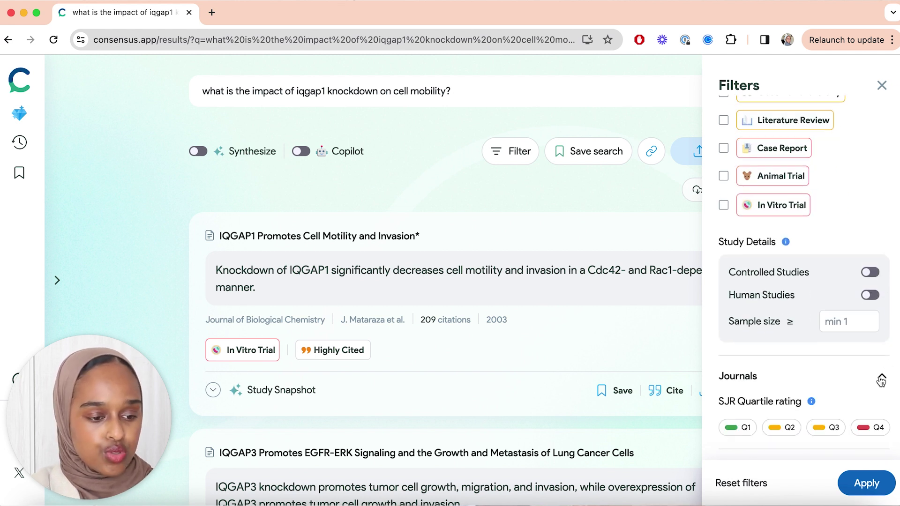
scroll(877, 375, down, 2)
click(855, 427)
scroll(855, 427, down, 7)
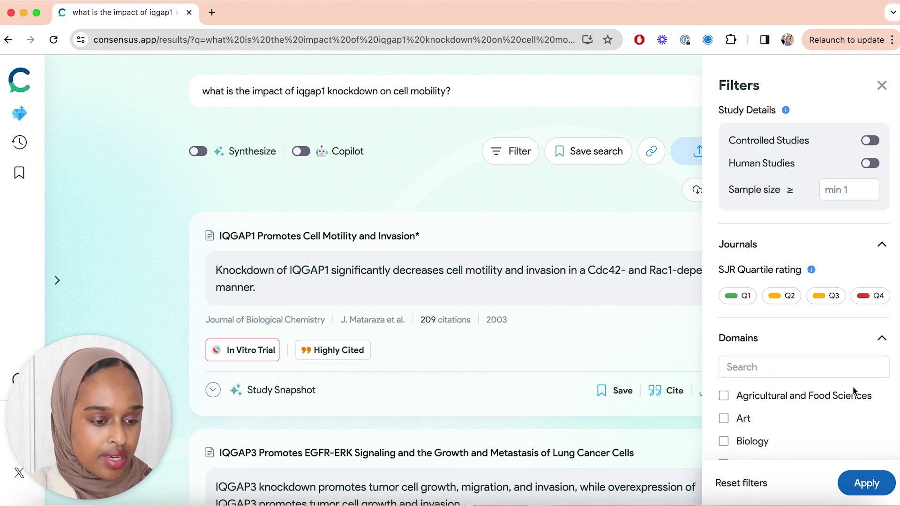
scroll(853, 389, up, 15)
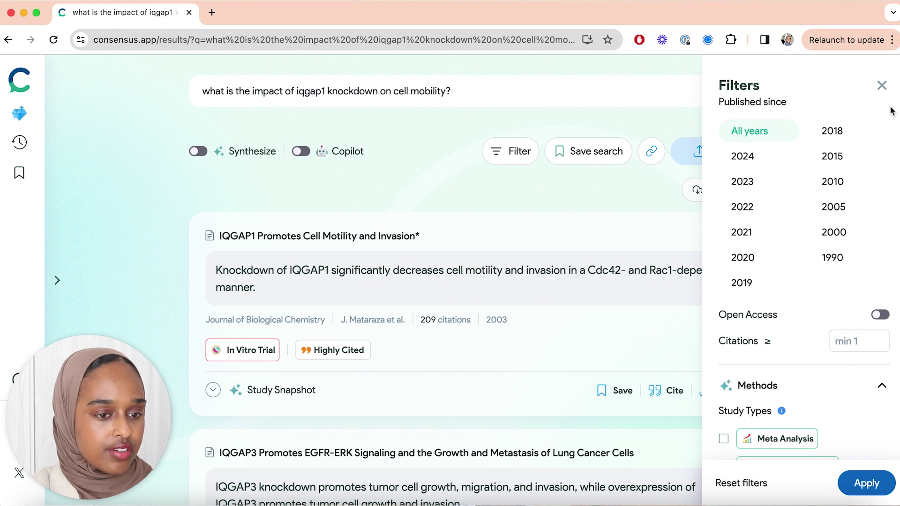
click(882, 87)
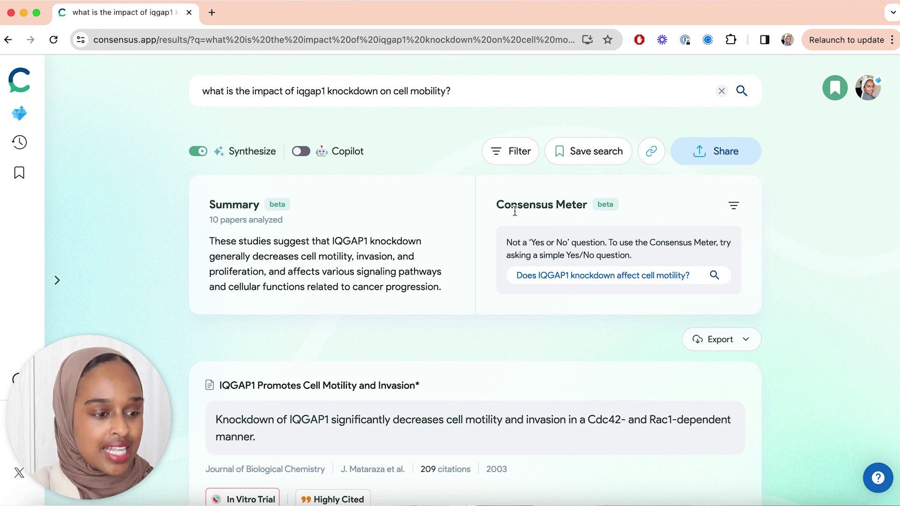
Run the suggested question "Does IQGAP1 knockdown affect cell motility?" with Synthesize on and review its Summary and Consensus Meter
click(609, 275)
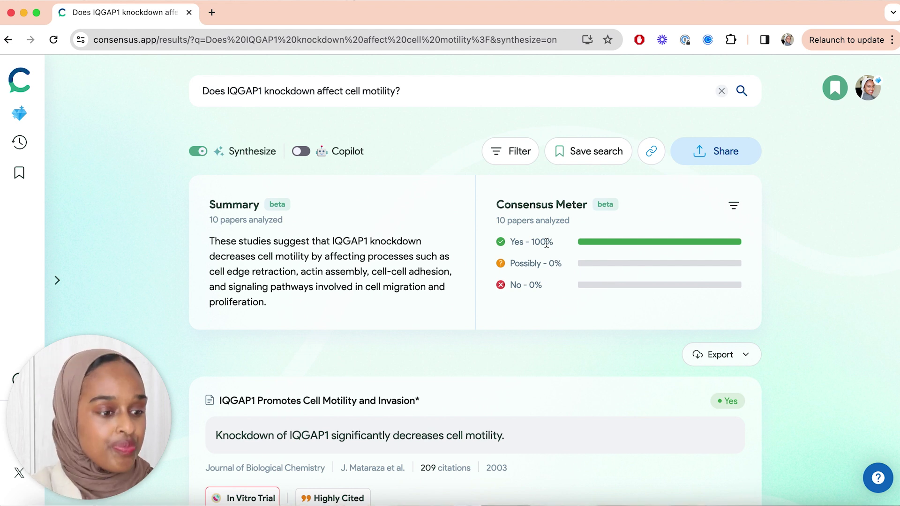
double_click(514, 221)
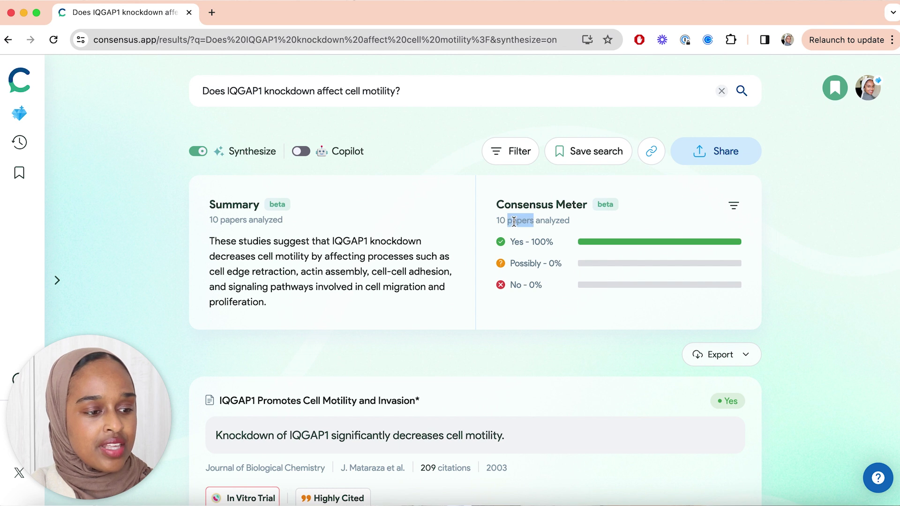
double_click(517, 242)
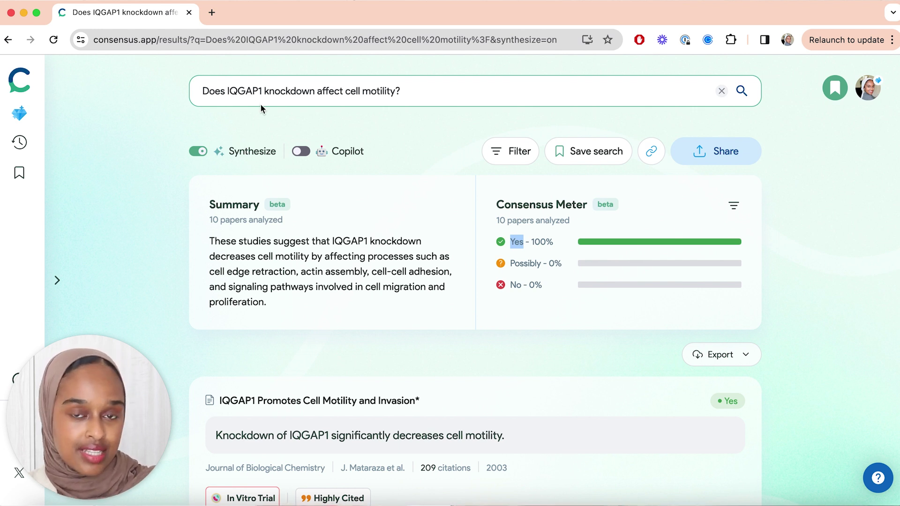
click(514, 238)
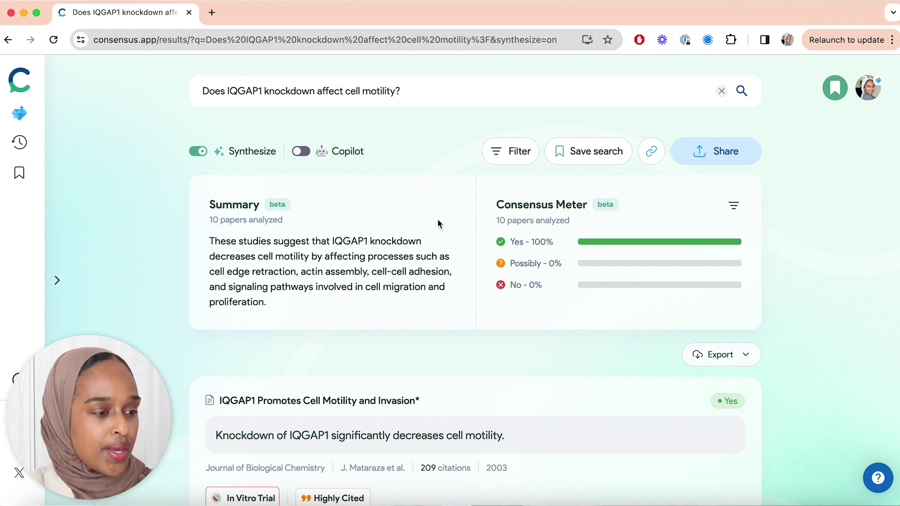
scroll(376, 195, down, 3)
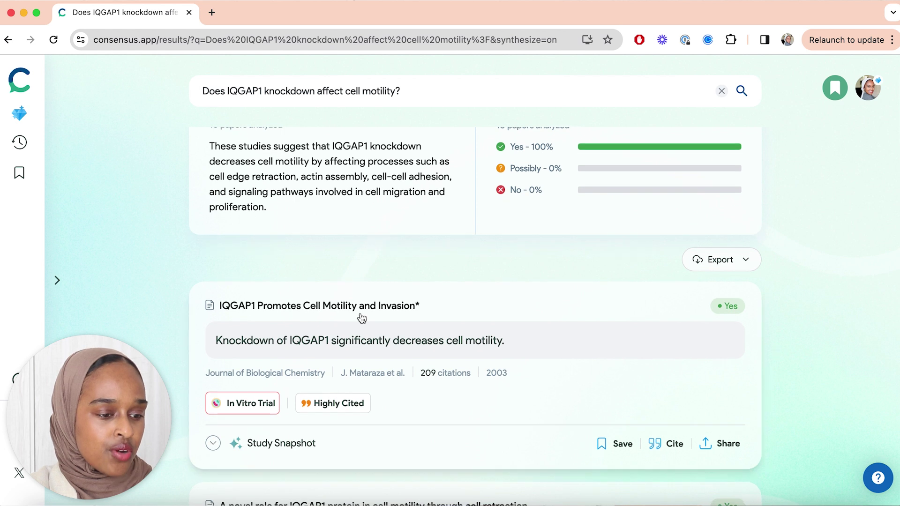
scroll(355, 328, up, 3)
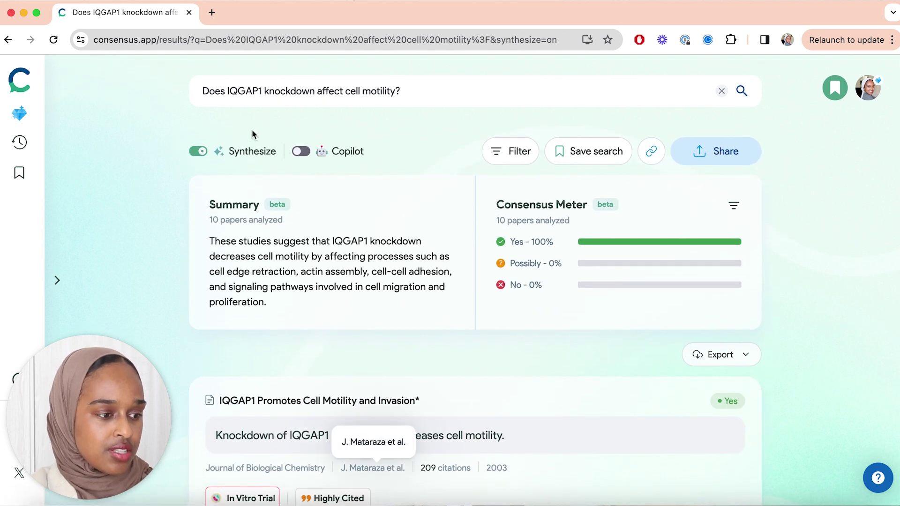
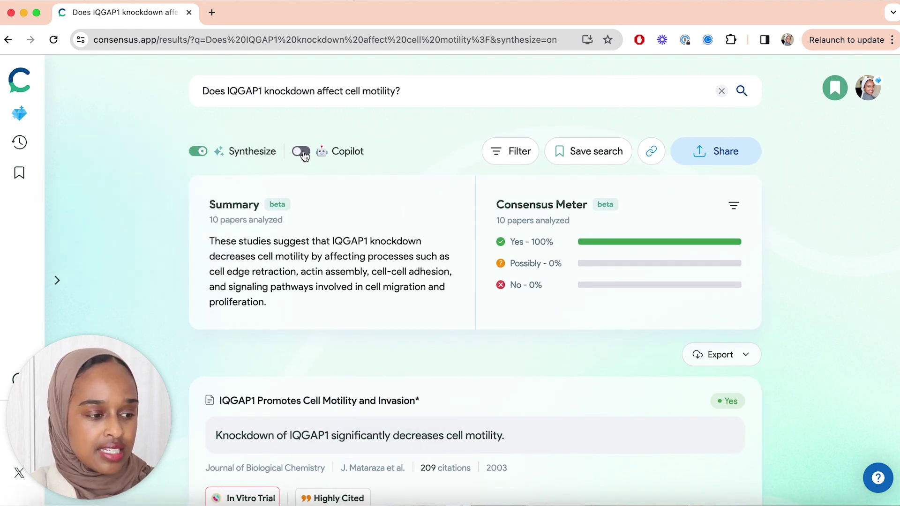
Append "Can you give me an essay outline for this topic?" to the search question and run it with Copilot turned on
mouse_move(323, 157)
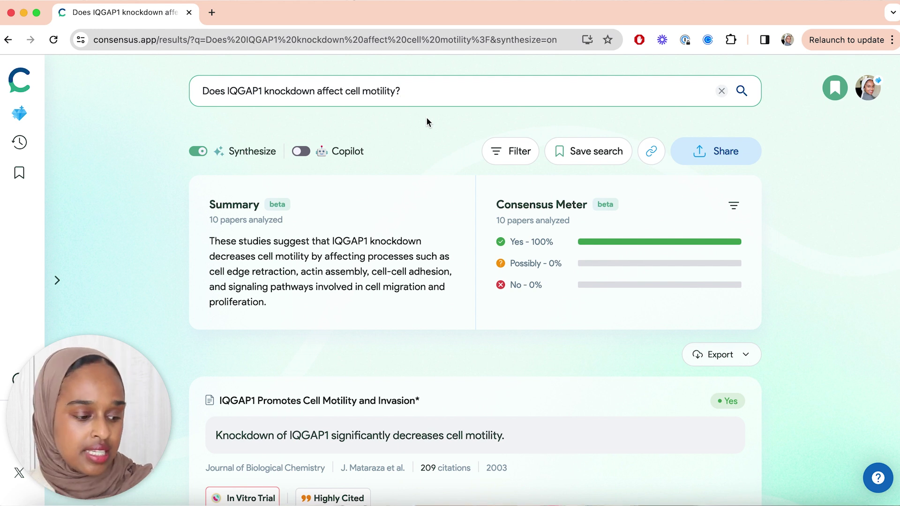
text(Can you give me an essay outline for this topic?)
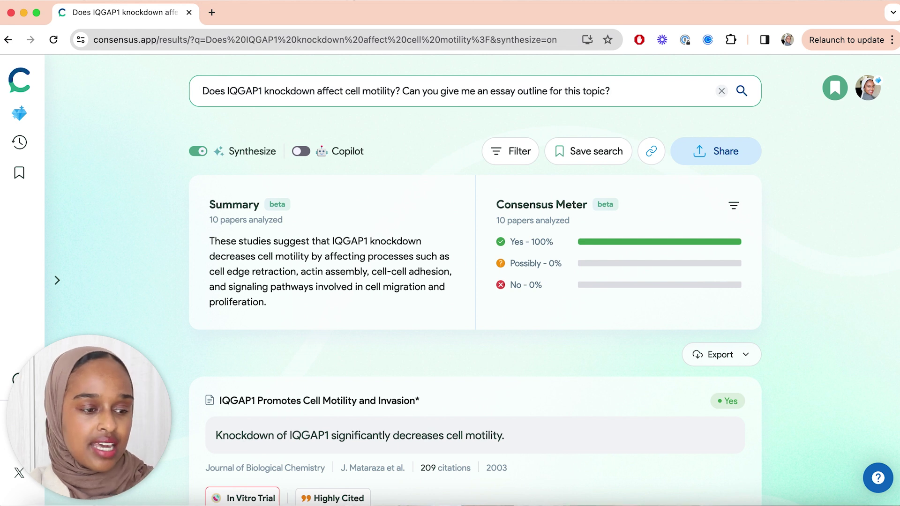
click(301, 151)
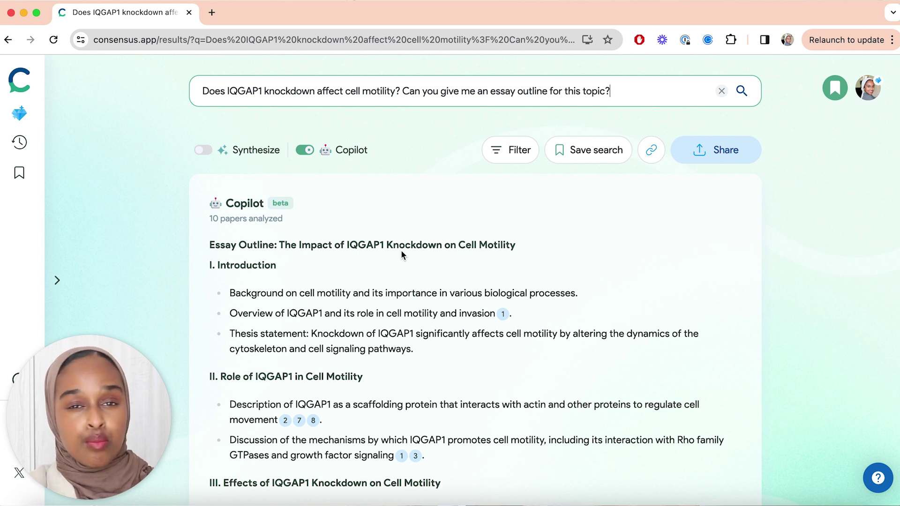
Read through the Copilot essay outline from the Introduction to the Conclusion, examining its sections and bullet points
scroll(400, 250, down, 3)
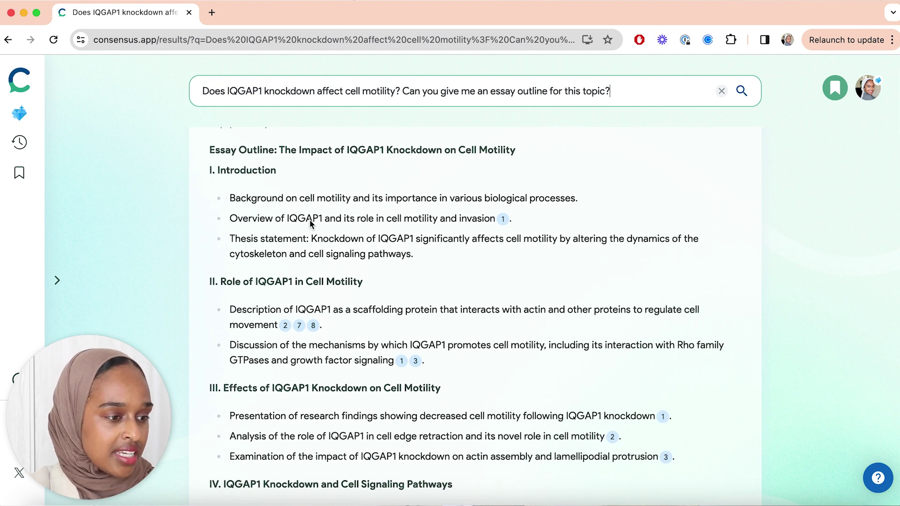
scroll(283, 193, down, 1)
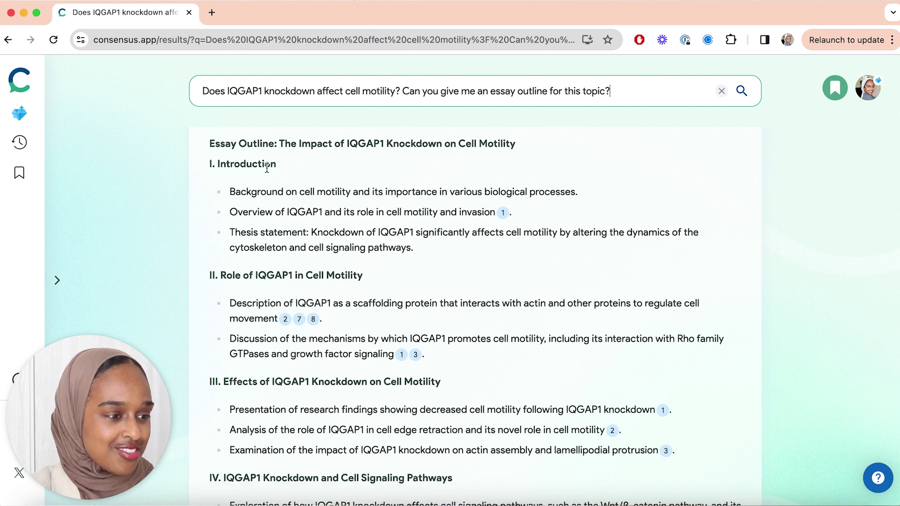
scroll(272, 170, down, 2)
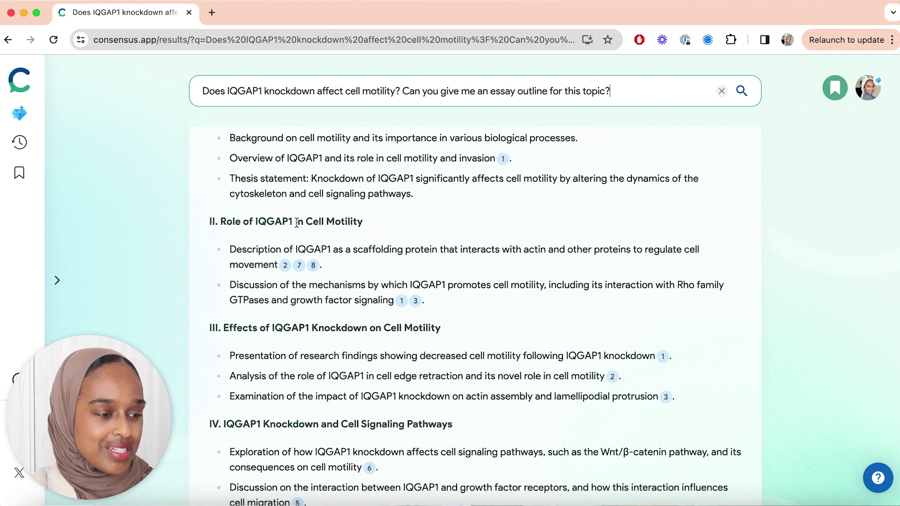
scroll(324, 224, down, 2)
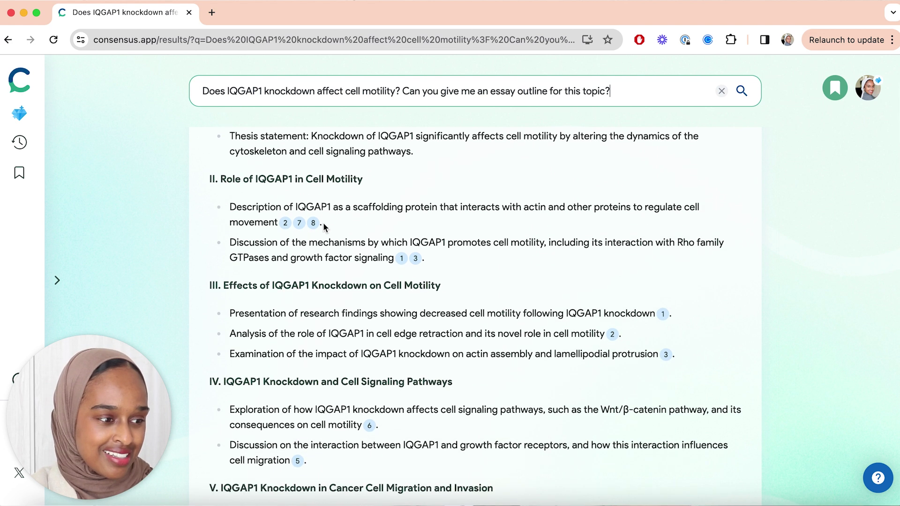
scroll(324, 227, down, 2)
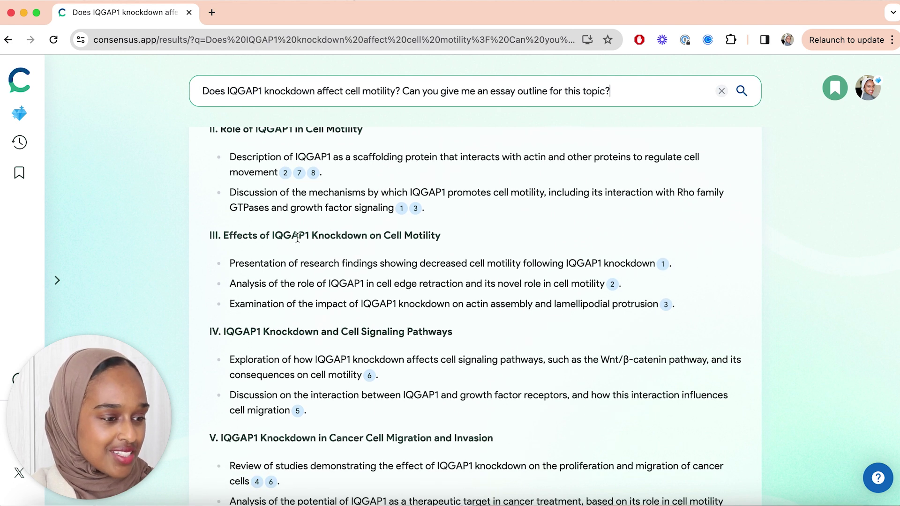
scroll(320, 236, down, 4)
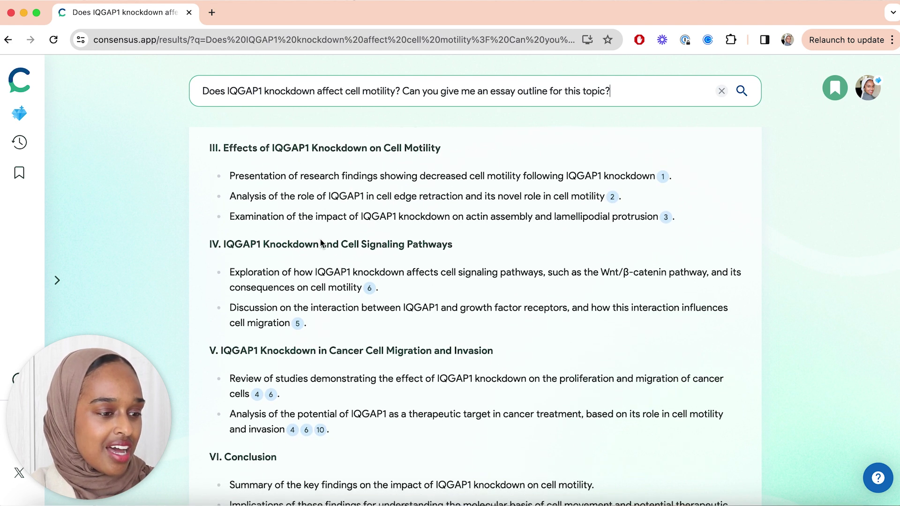
scroll(380, 247, down, 5)
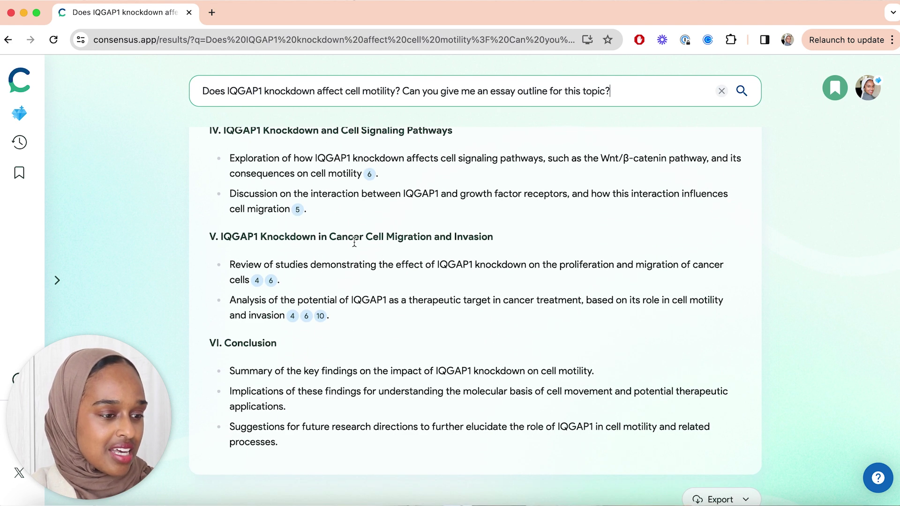
scroll(410, 245, down, 1)
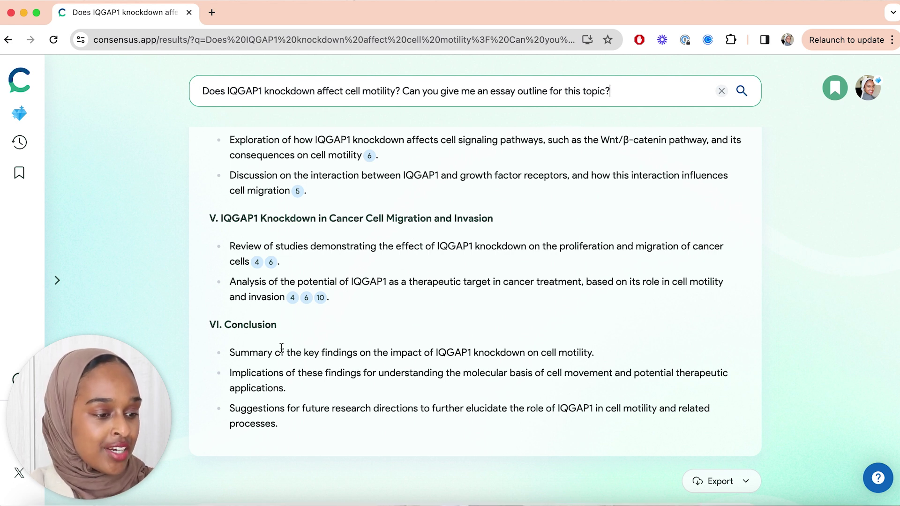
scroll(426, 339, up, 5)
scroll(426, 341, up, 3)
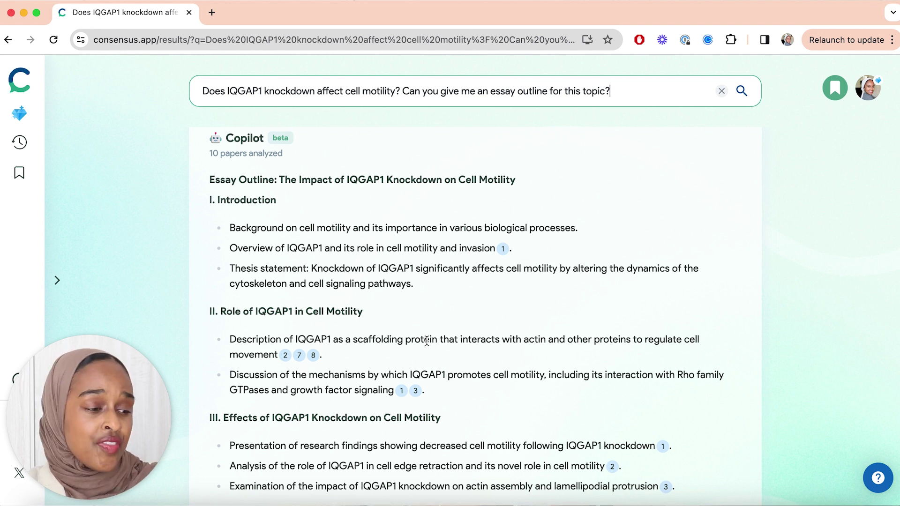
Examine the numbered citations in the essay outline, previewing the source paper behind citation 1 in the Introduction
scroll(427, 340, down, 2)
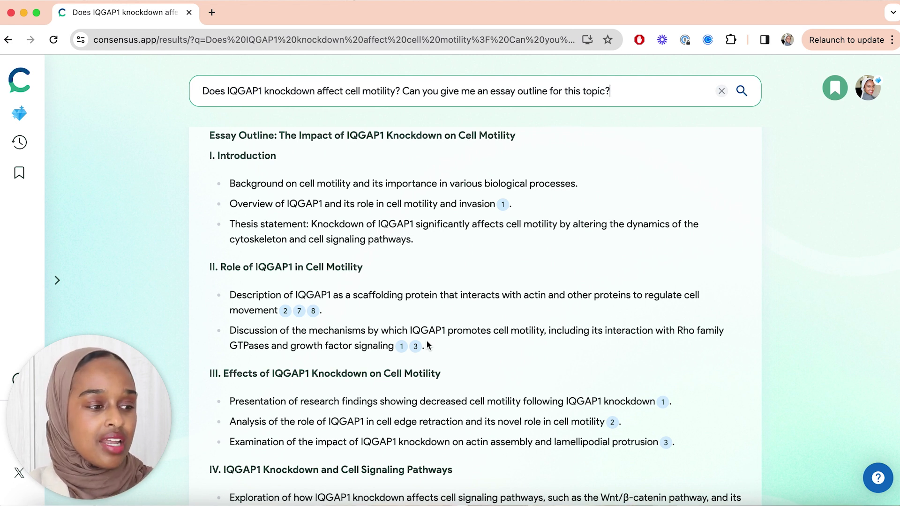
scroll(433, 276, up, 1)
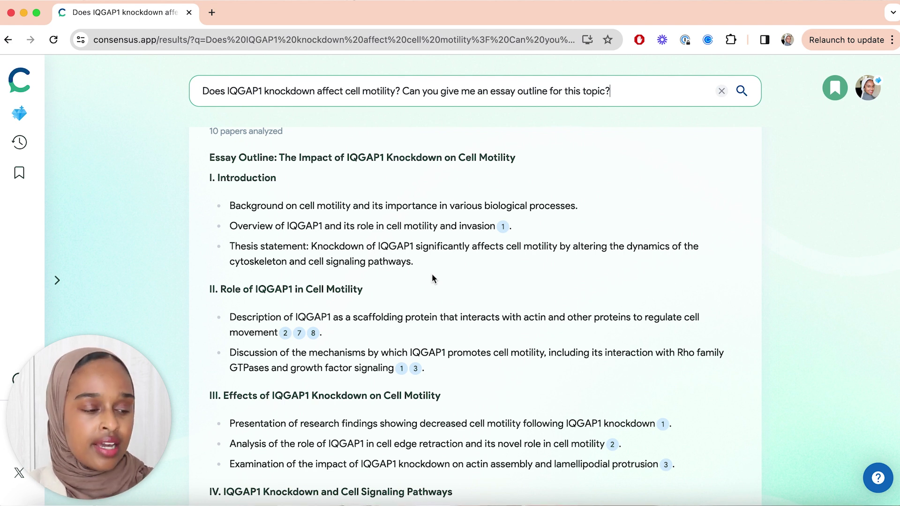
scroll(432, 277, down, 1)
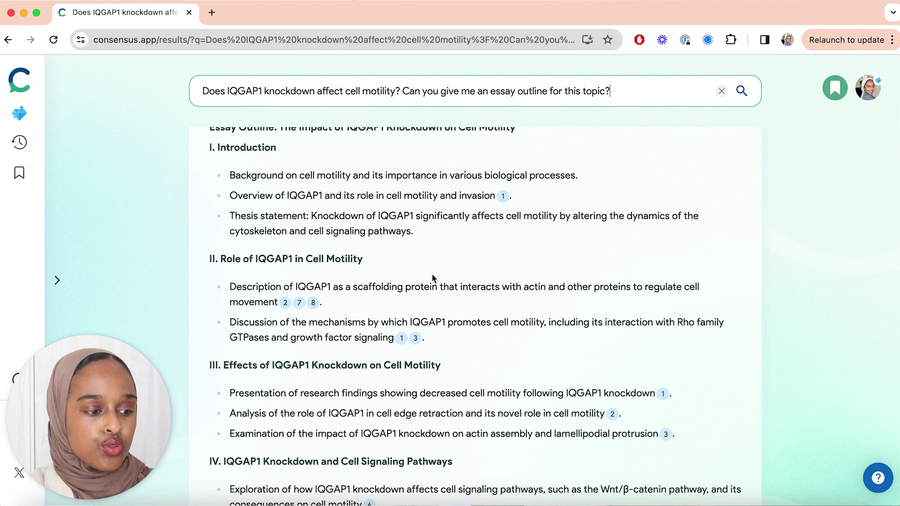
mouse_move(503, 198)
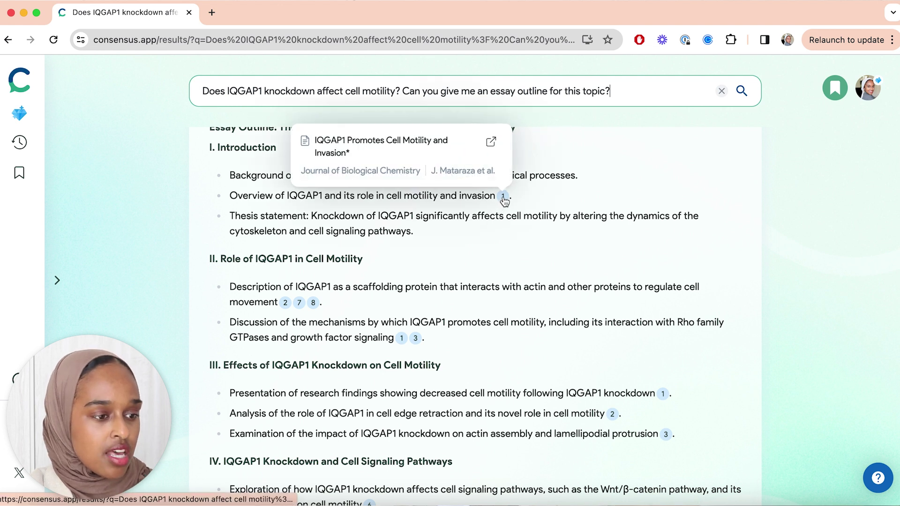
scroll(504, 200, up, 1)
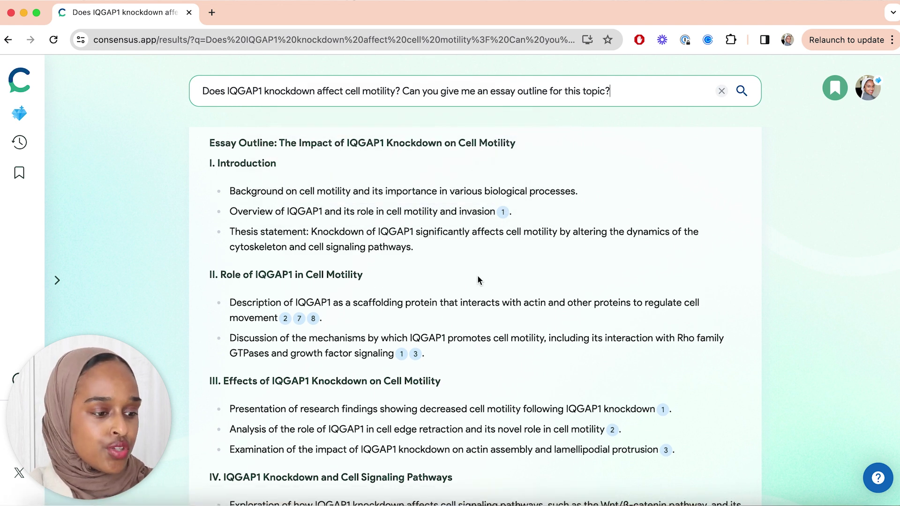
scroll(478, 277, down, 3)
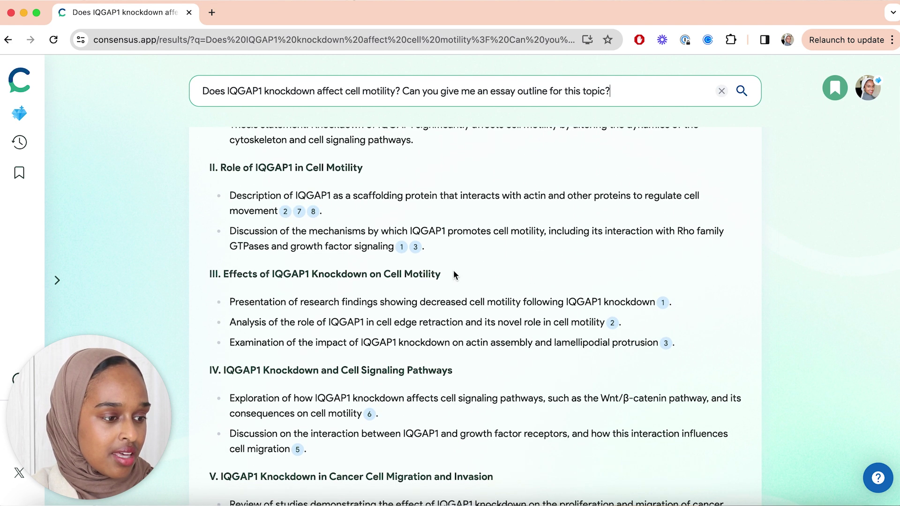
Go to the paper behind citation 2 in section II of the outline and save it to the existing iqgap1 knockdown list
mouse_move(286, 213)
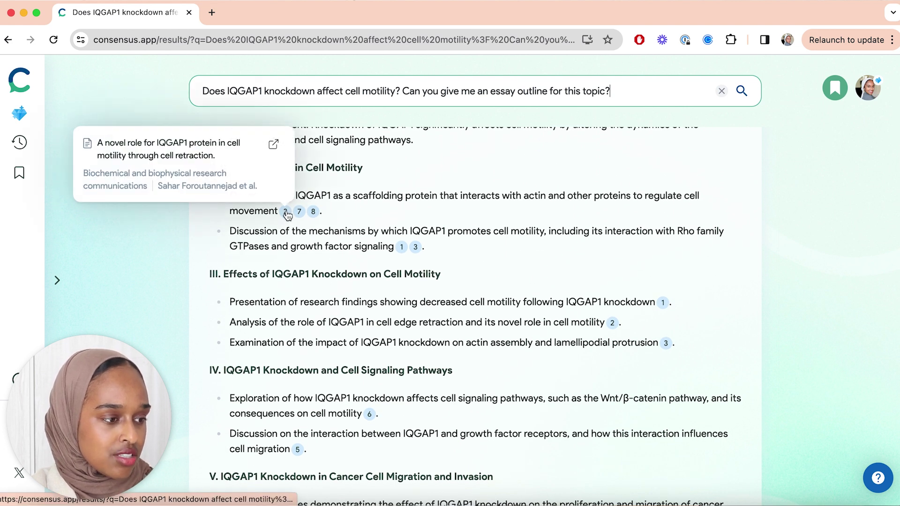
click(286, 213)
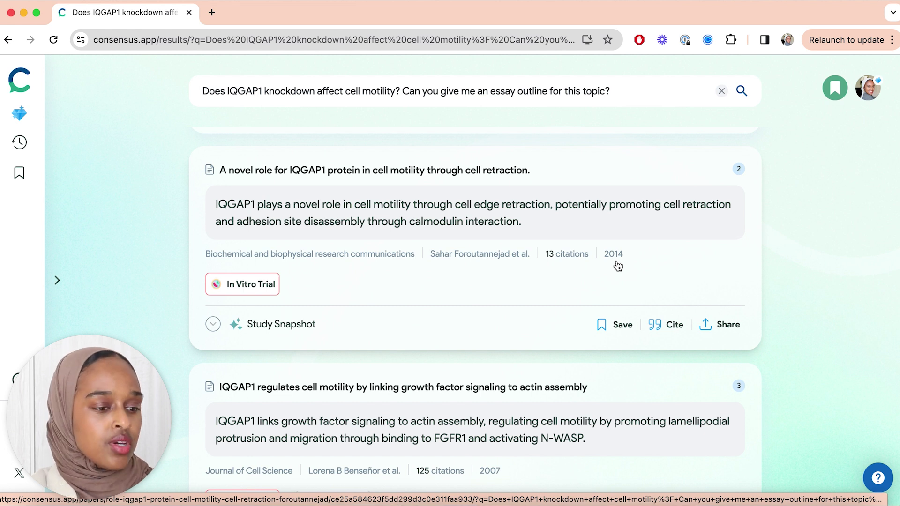
mouse_move(271, 337)
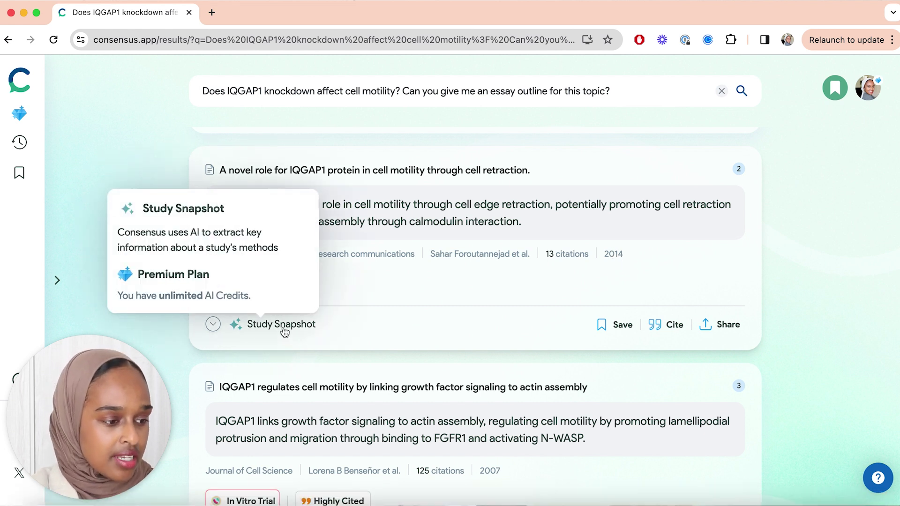
click(605, 326)
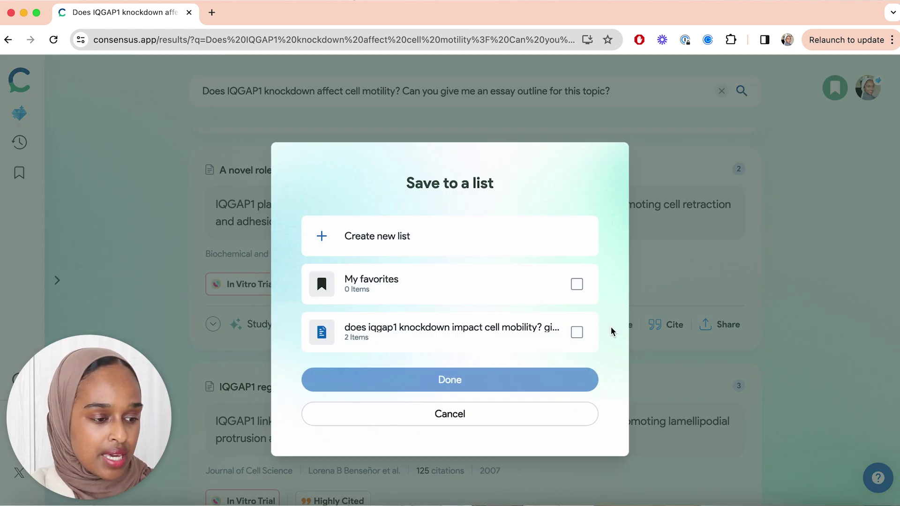
click(574, 330)
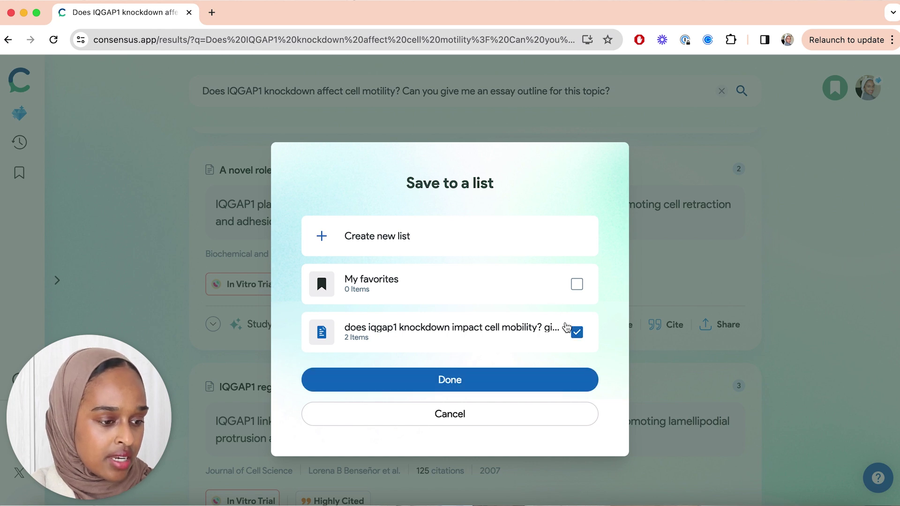
click(565, 377)
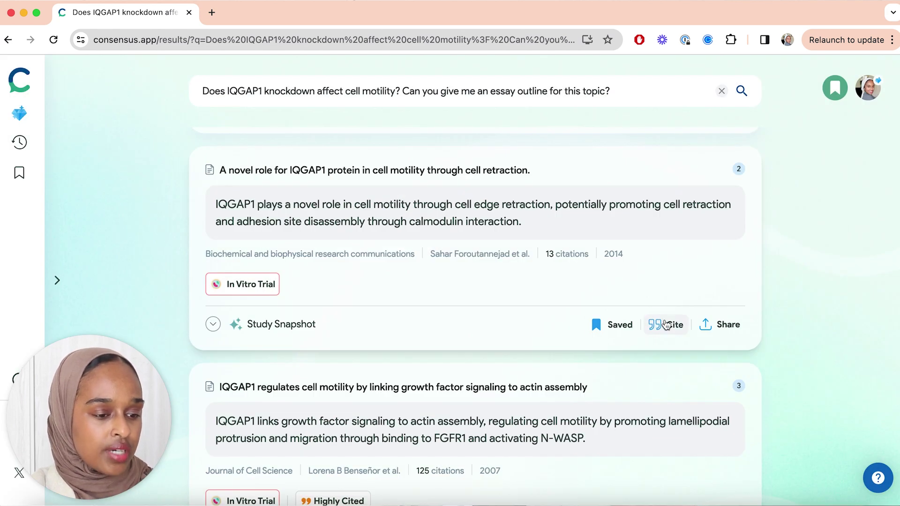
View the citation of the cell retraction paper in the APA, MLA, Harvard, Chicago and BibTeX formats
click(666, 324)
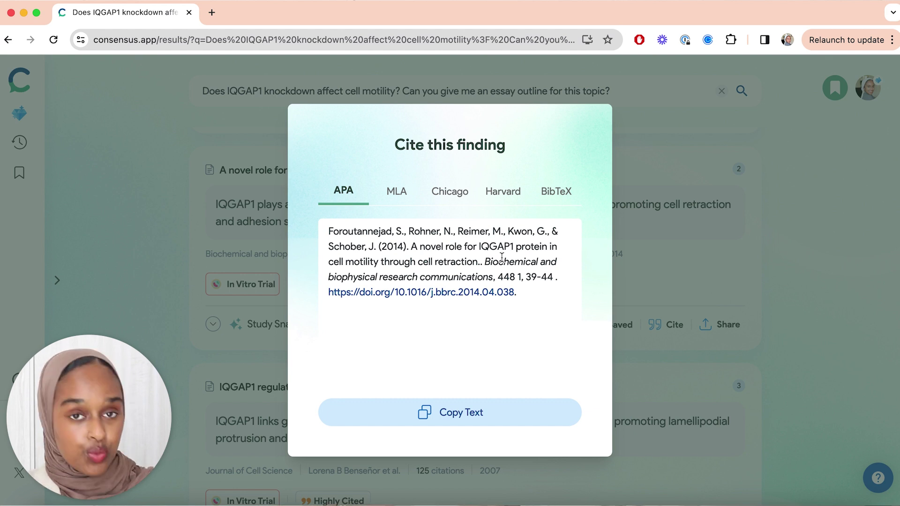
click(398, 206)
click(490, 192)
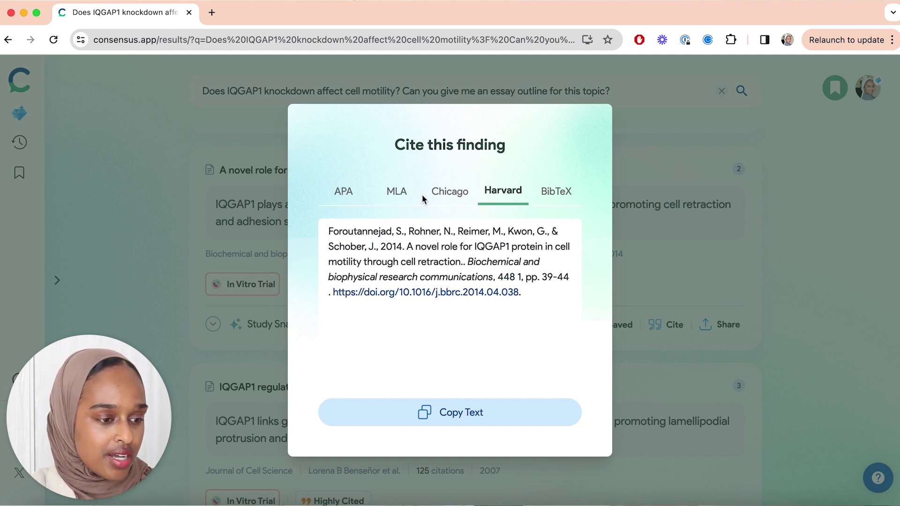
click(448, 194)
click(553, 197)
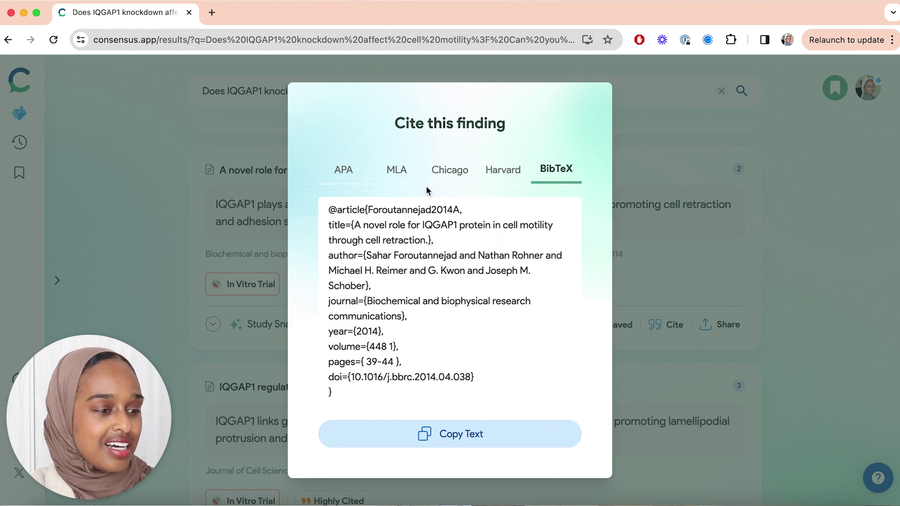
click(655, 270)
Check the sharing options for the cell retraction paper
scroll(683, 282, down, 1)
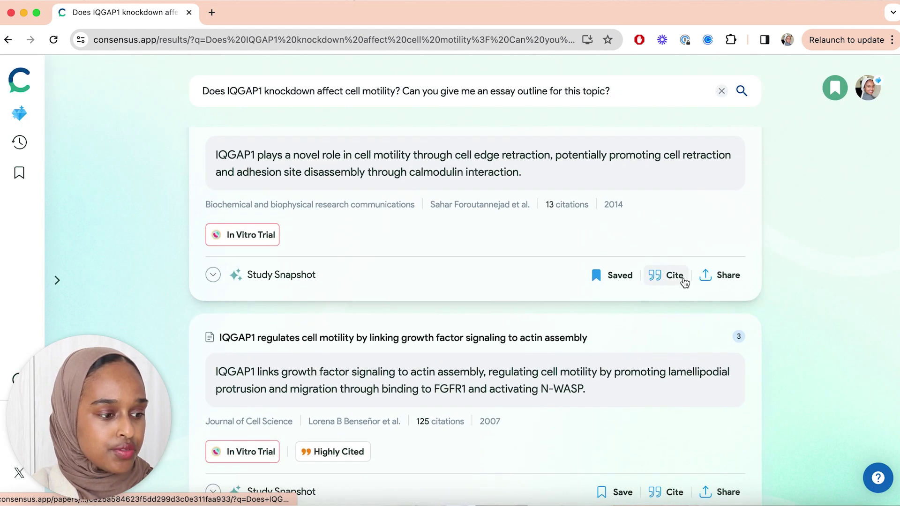
click(731, 281)
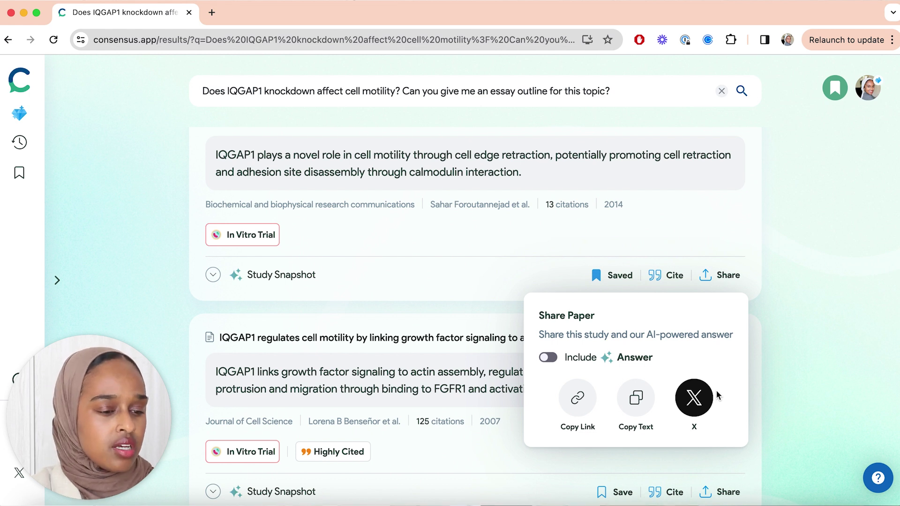
click(775, 364)
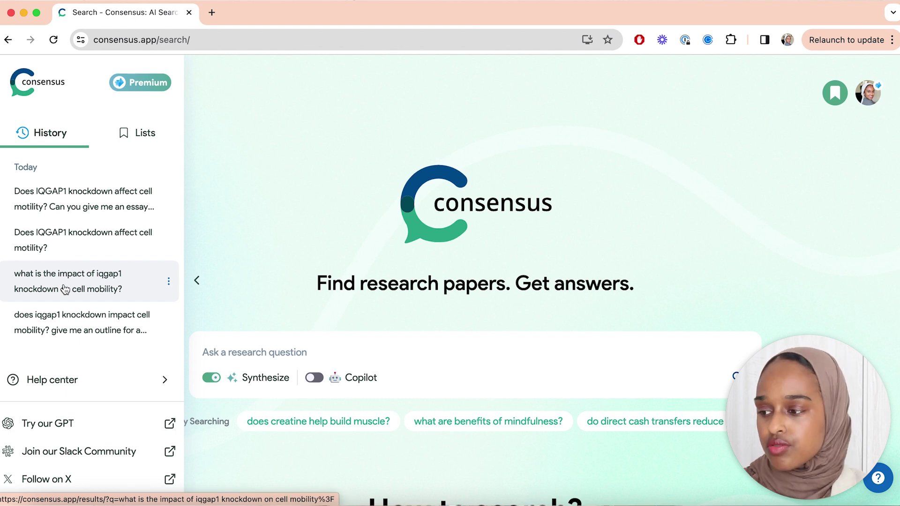
Bring up all saved lists and open the iqgap1 knockdown literature review list to look over its papers
click(137, 136)
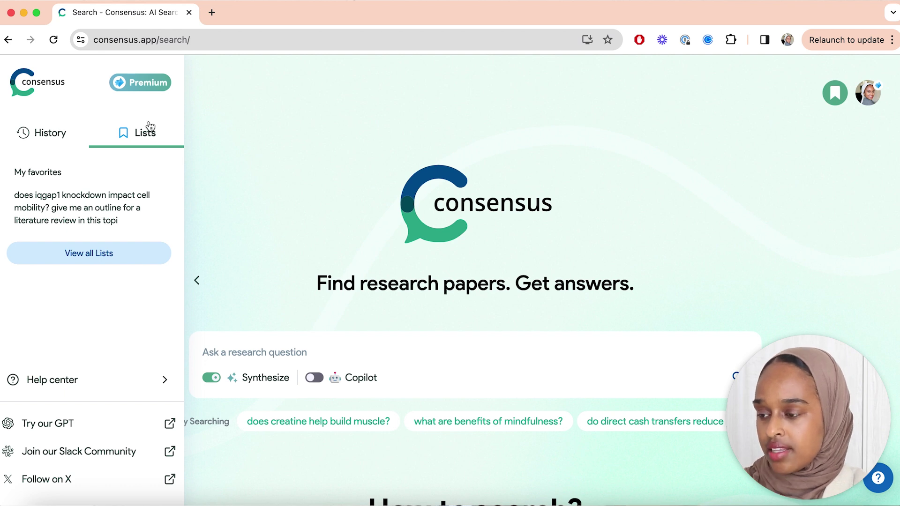
click(832, 103)
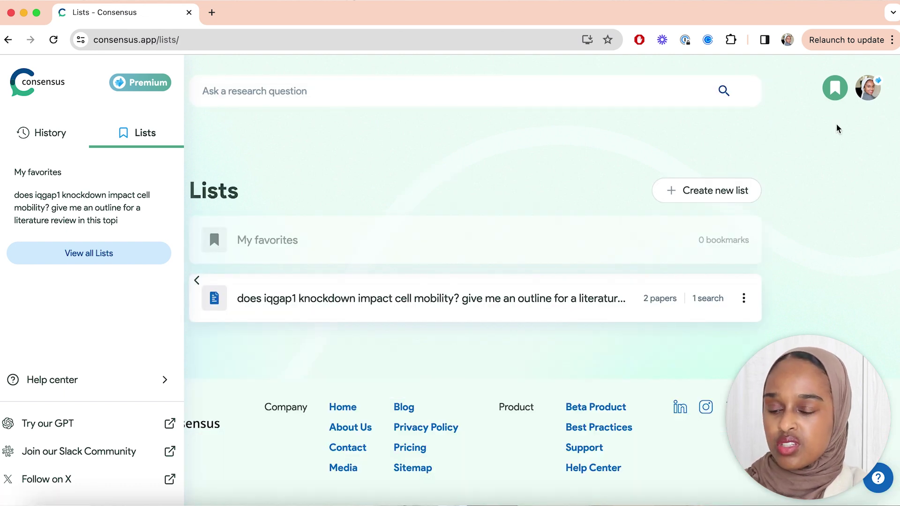
click(195, 281)
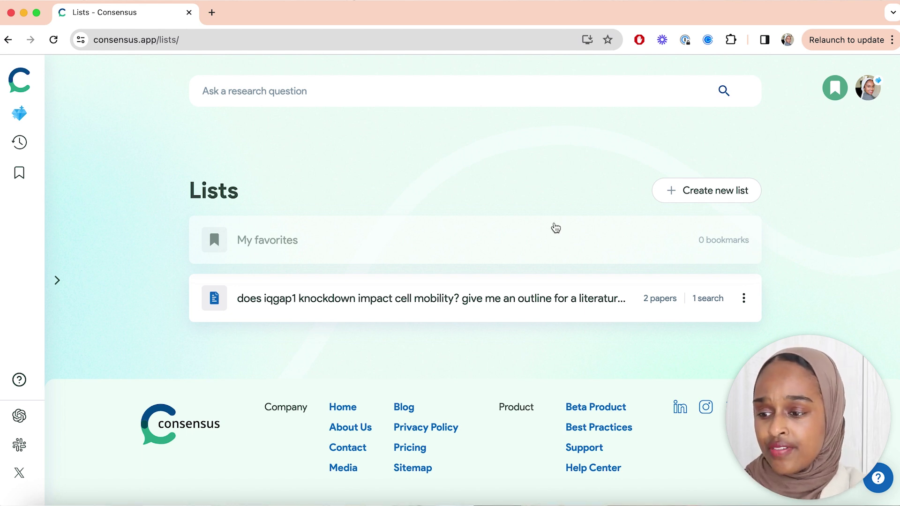
click(537, 300)
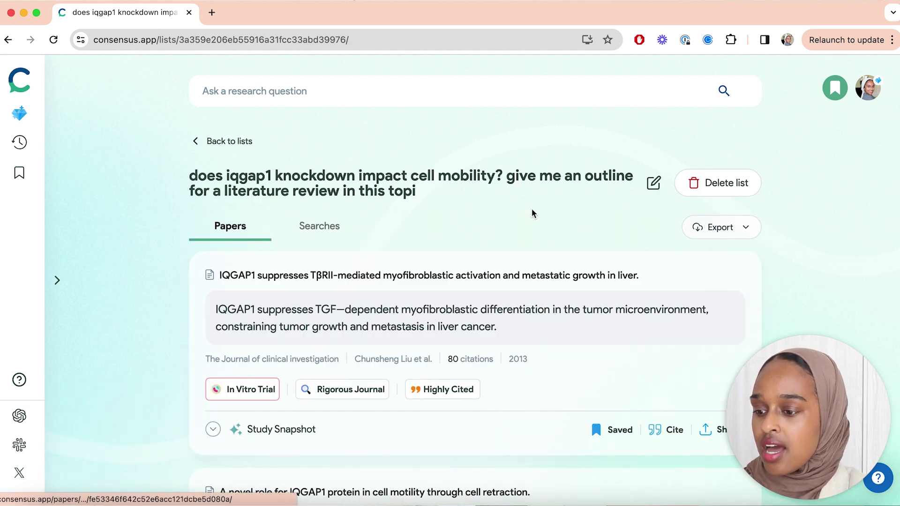
scroll(533, 241, down, 1)
scroll(391, 205, up, 1)
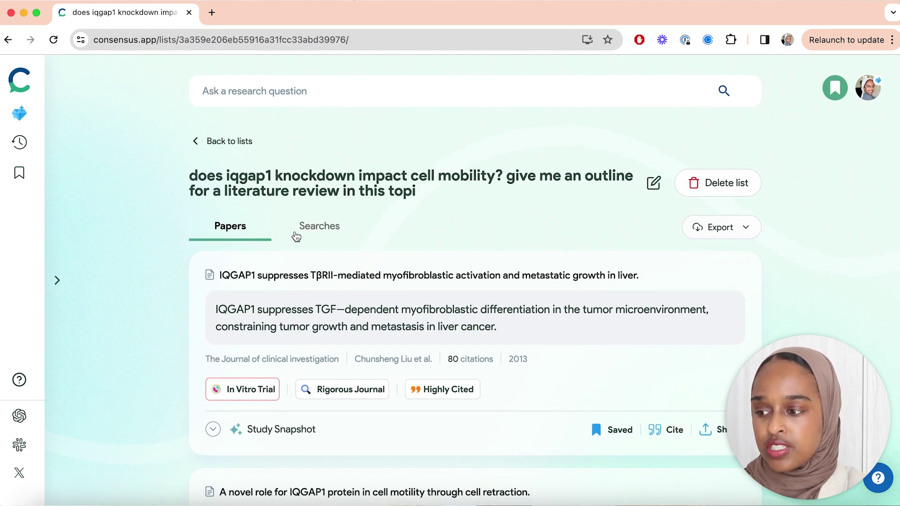
scroll(485, 225, down, 1)
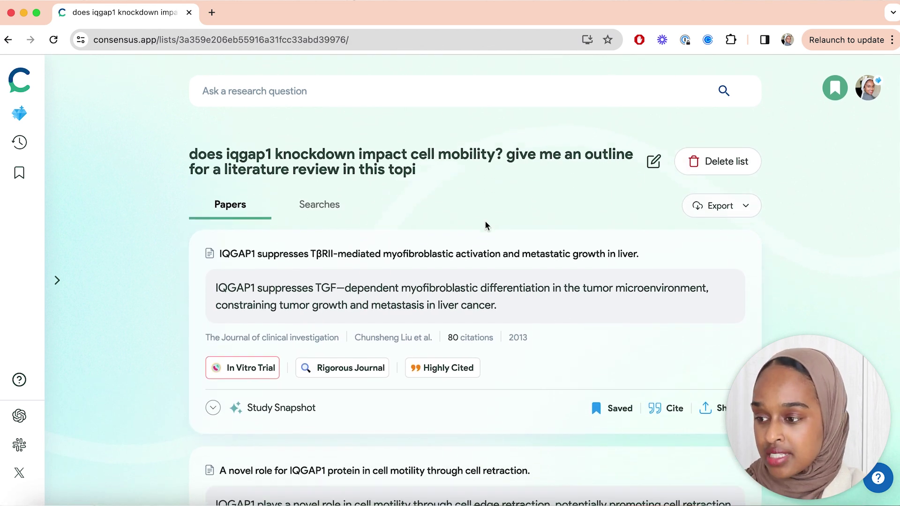
Open the iqgap1 knockdown list's title for editing and check the list's export options
scroll(486, 225, up, 1)
click(652, 183)
click(570, 155)
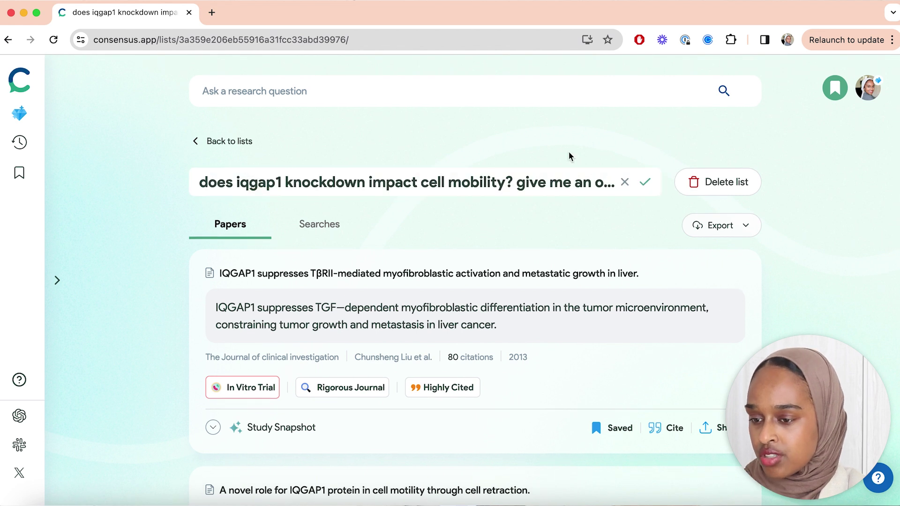
click(713, 226)
click(810, 263)
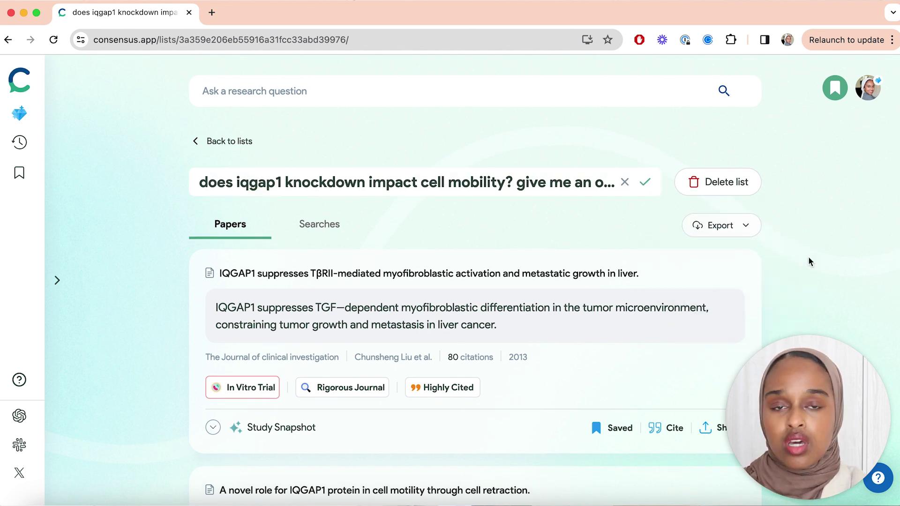
Review the papers saved in the iqgap1 knockdown list and show its saved searches
scroll(810, 262, down, 7)
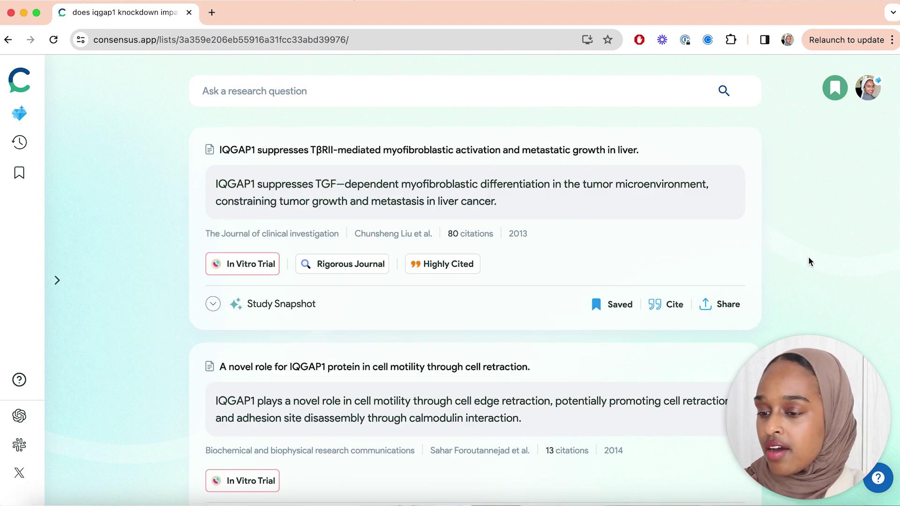
scroll(809, 260, up, 8)
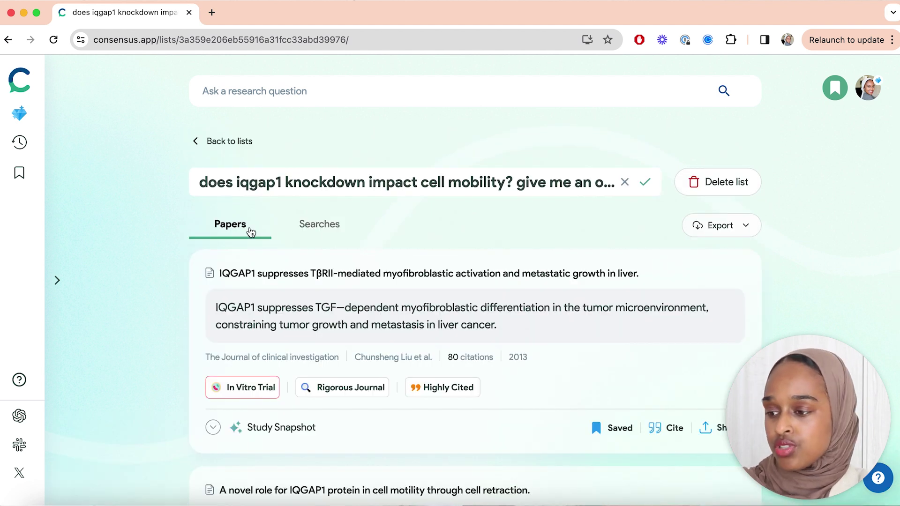
click(315, 231)
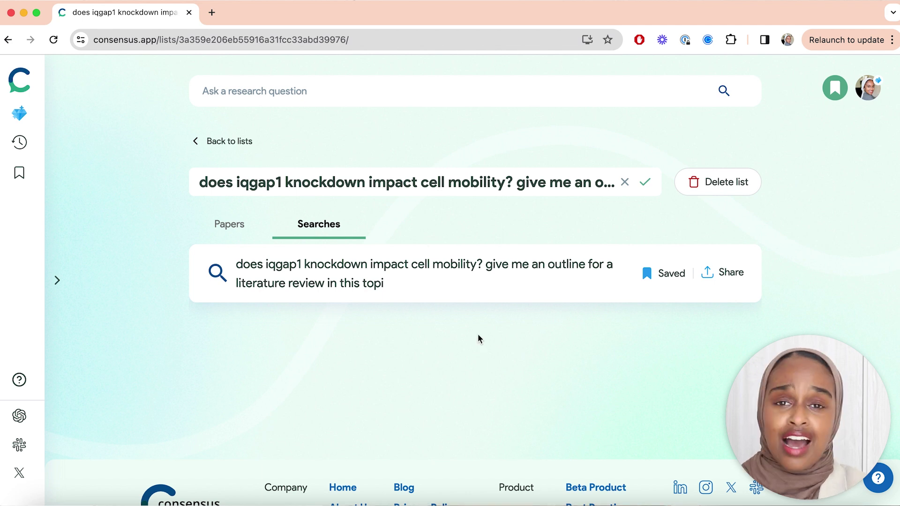